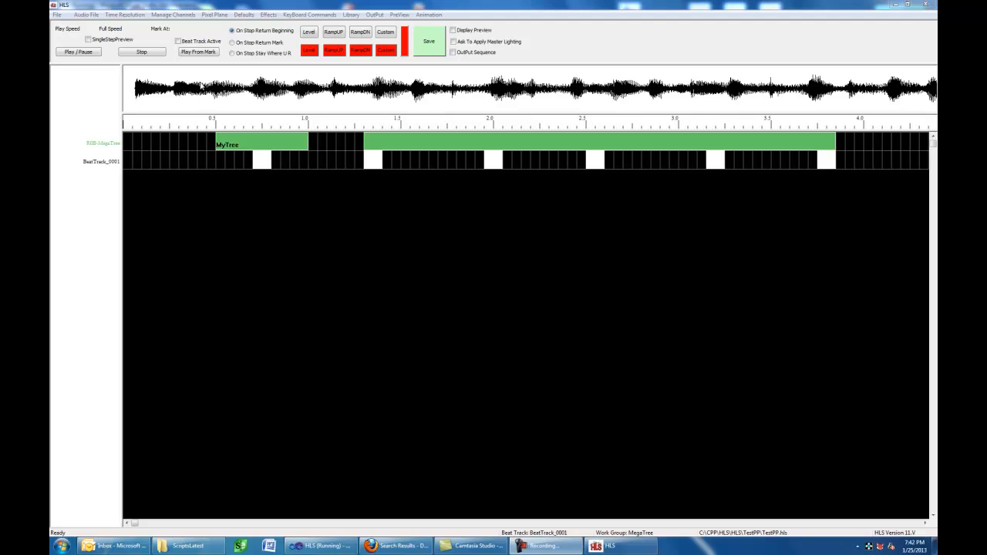
# Step: Review the MegaTree PixelPlane channel's segment count, pixels per segment and hide-text list, and close the settings without changes
pyautogui.click(172, 15)
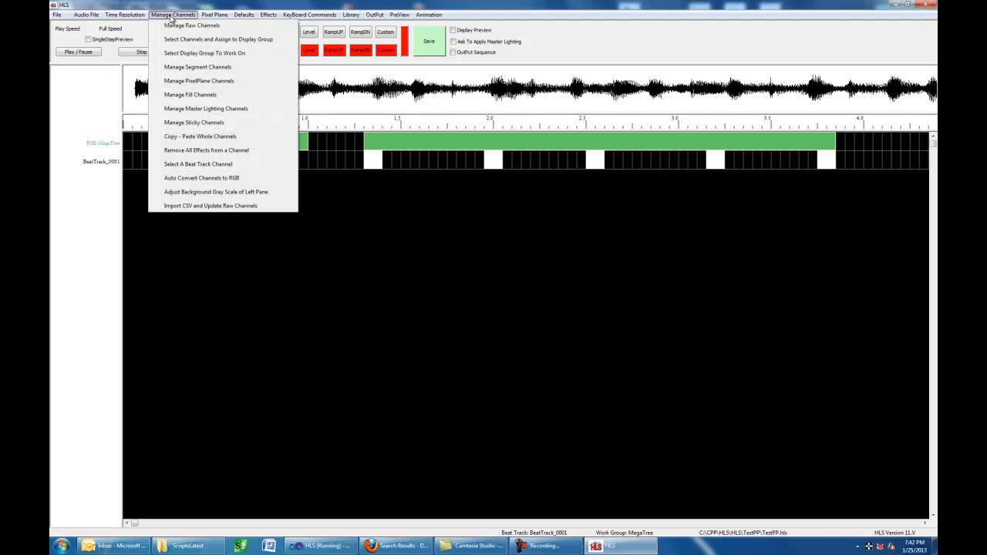
pyautogui.click(193, 82)
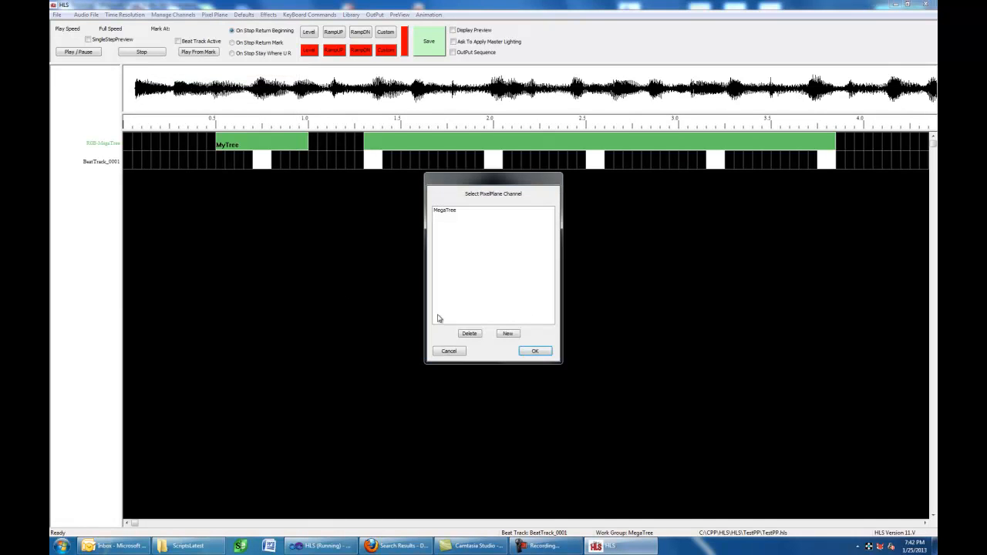
pyautogui.click(446, 211)
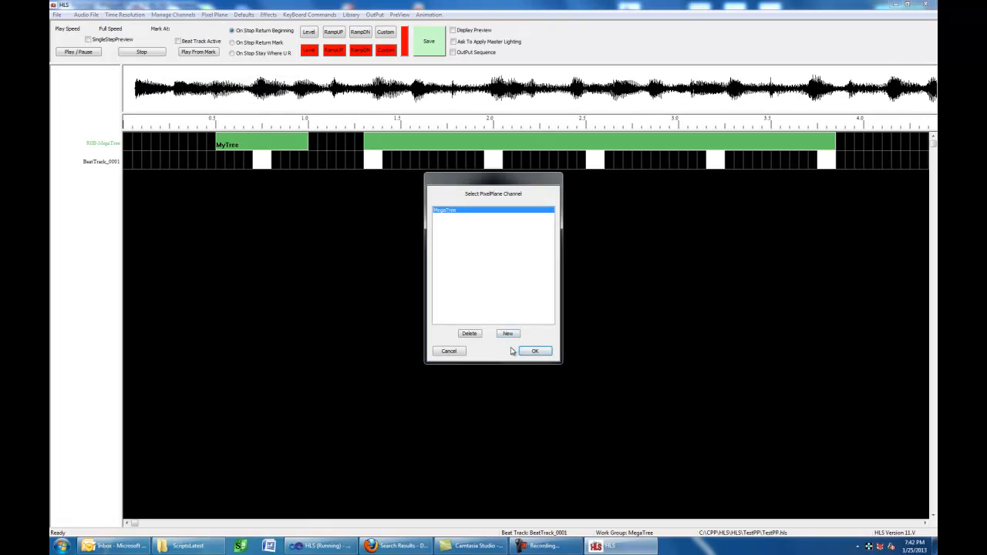
pyautogui.click(534, 350)
pyautogui.click(443, 261)
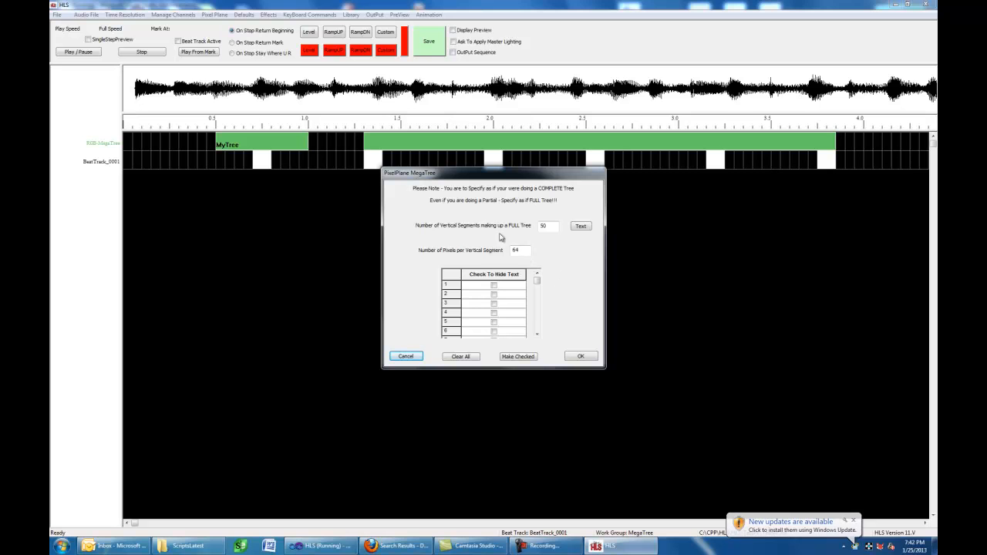
pyautogui.moveTo(538, 286)
pyautogui.mouseDown()
pyautogui.moveTo(538, 296)
pyautogui.moveTo(538, 282)
pyautogui.mouseUp()
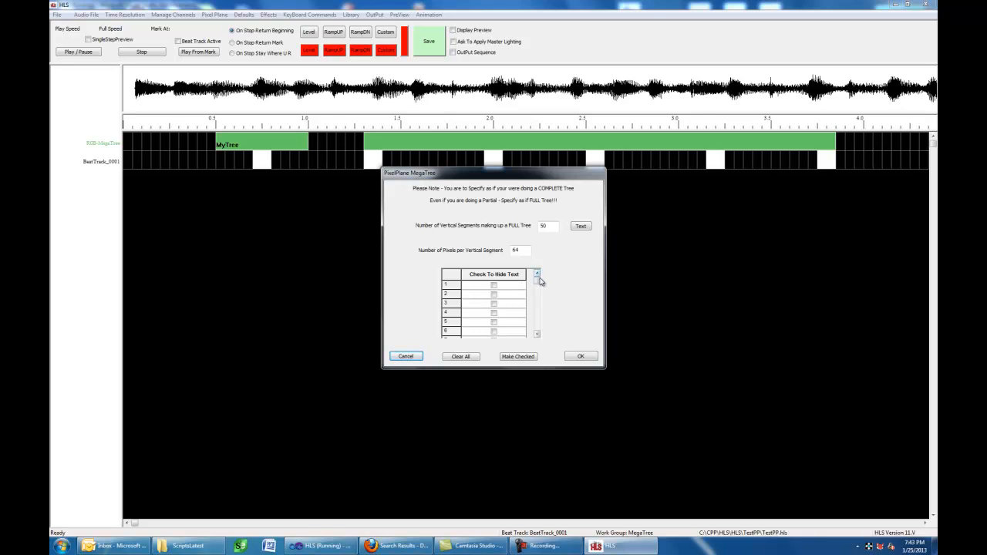
pyautogui.click(538, 290)
pyautogui.moveTo(537, 289); pyautogui.dragTo(539, 309)
pyautogui.moveTo(536, 307); pyautogui.dragTo(539, 338)
pyautogui.click(581, 357)
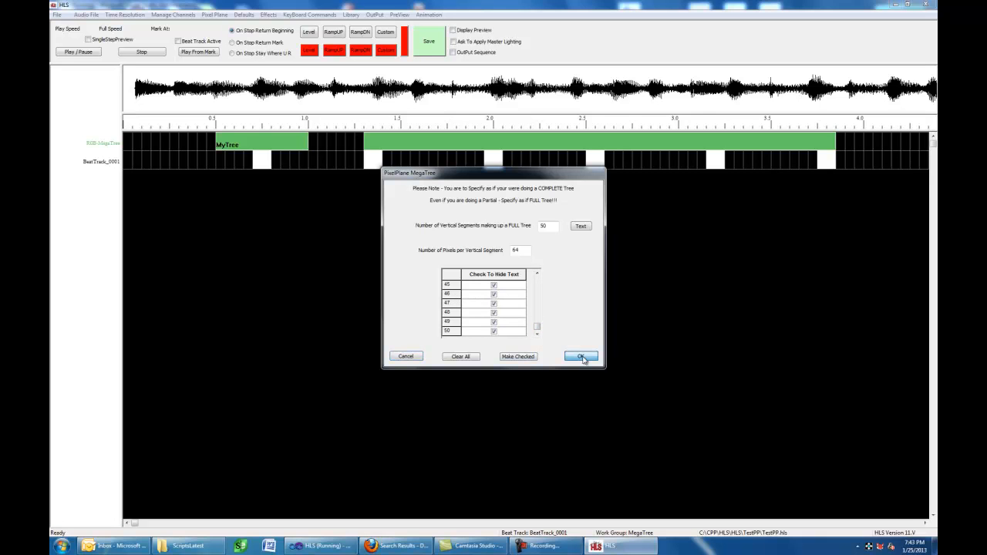
pyautogui.click(406, 356)
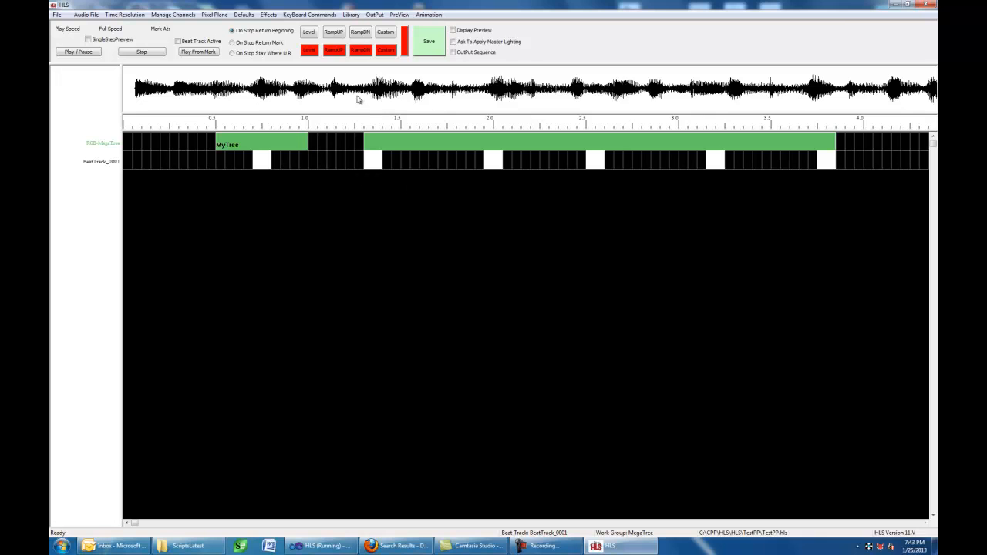
# Step: Open the effect editor for the long unnamed block on the MegaTree channel and animate its Spiral effect
pyautogui.click(368, 163)
pyautogui.rightClick(390, 148)
pyautogui.click(415, 167)
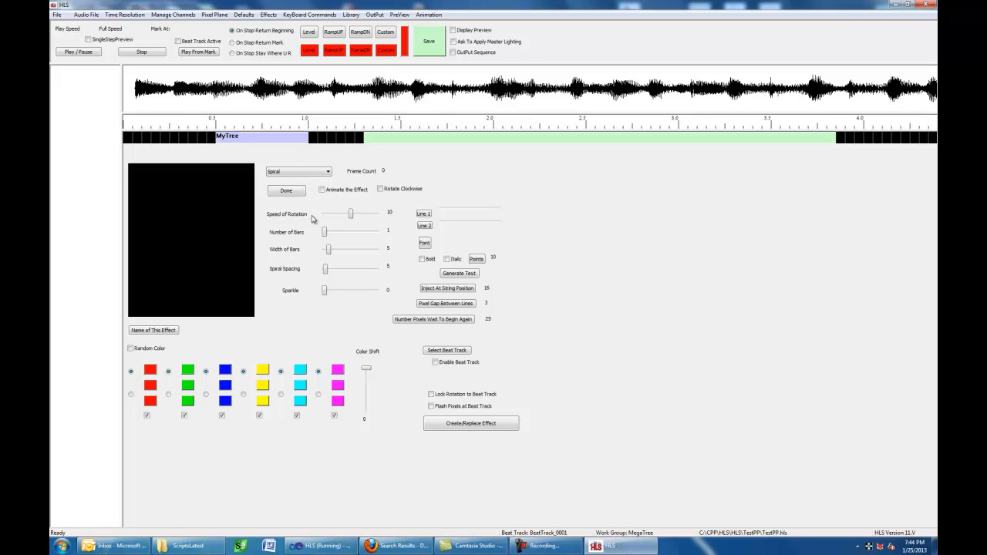
pyautogui.click(322, 190)
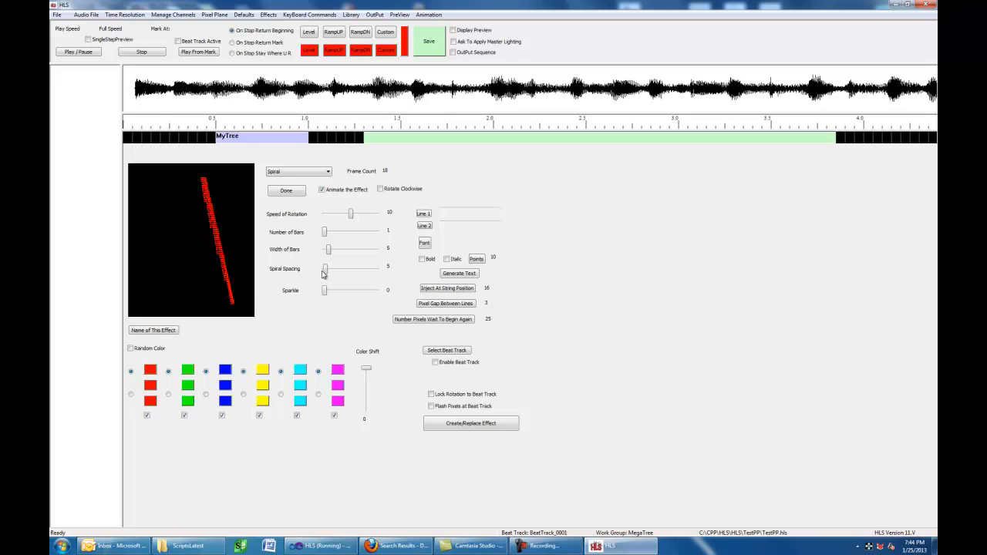
# Step: Adjust the spiral to a rotation speed of 4, spiral spacing of 33 and bar width of 14, trying spacings of 59, 83 and 173
pyautogui.moveTo(325, 271); pyautogui.dragTo(334, 271)
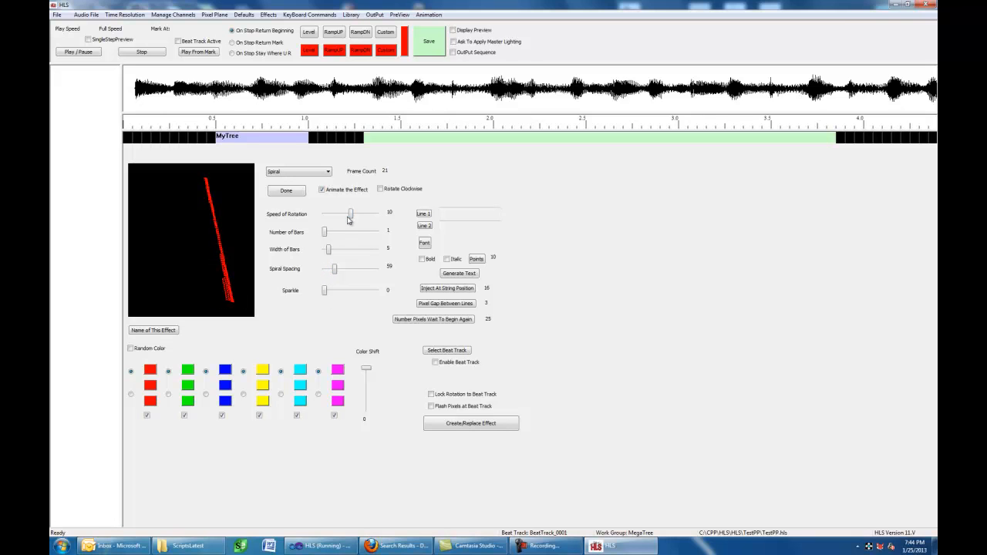
pyautogui.moveTo(350, 213); pyautogui.dragTo(335, 214)
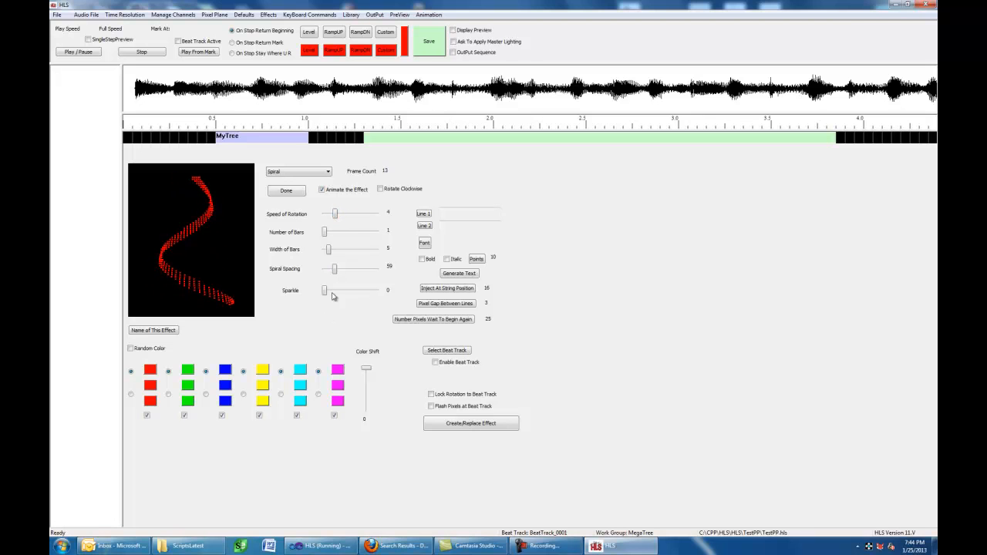
pyautogui.click(332, 271)
pyautogui.moveTo(333, 275)
pyautogui.mouseDown()
pyautogui.moveTo(323, 274)
pyautogui.moveTo(339, 275)
pyautogui.mouseUp()
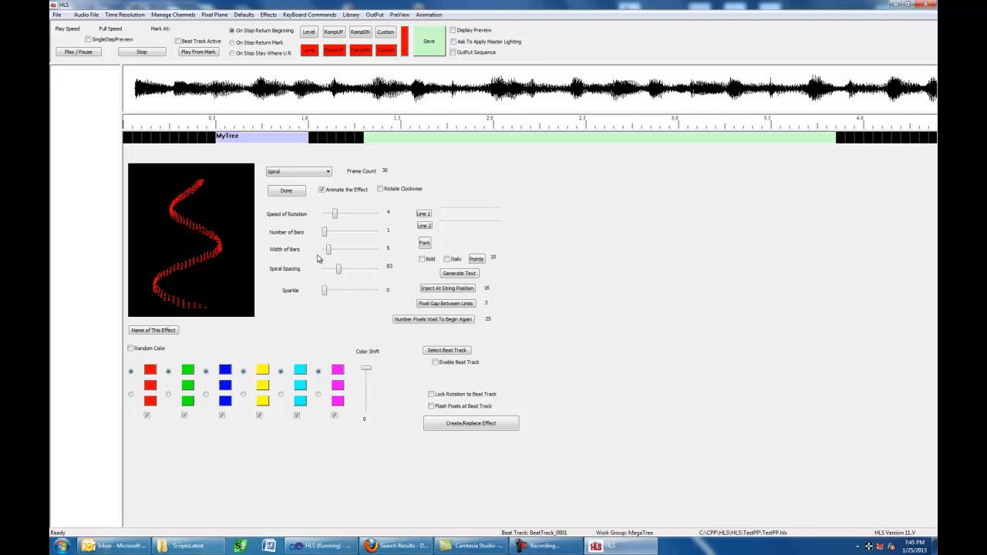
pyautogui.moveTo(339, 273); pyautogui.dragTo(354, 276)
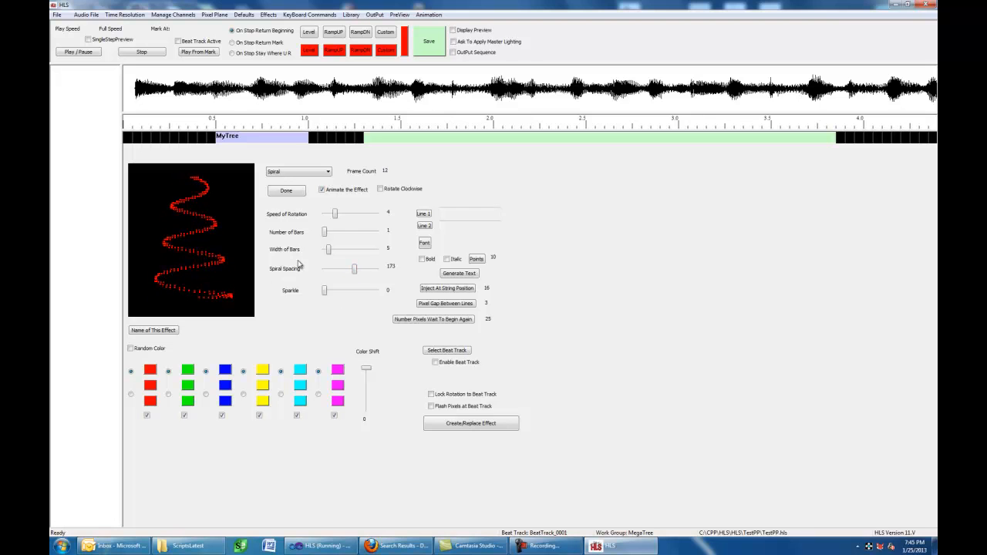
pyautogui.moveTo(354, 273); pyautogui.dragTo(330, 273)
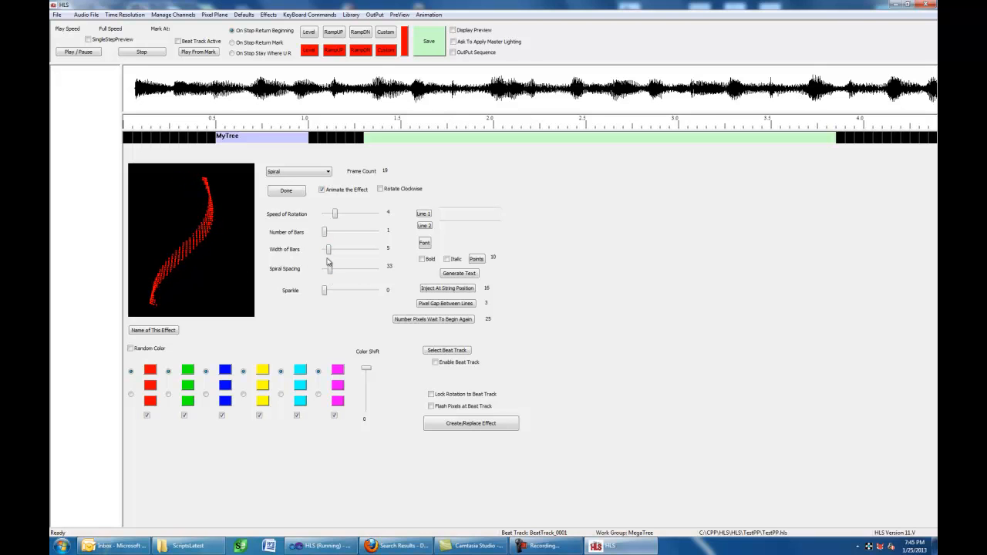
pyautogui.moveTo(328, 249)
pyautogui.mouseDown()
pyautogui.moveTo(335, 263)
pyautogui.moveTo(336, 254)
pyautogui.mouseUp()
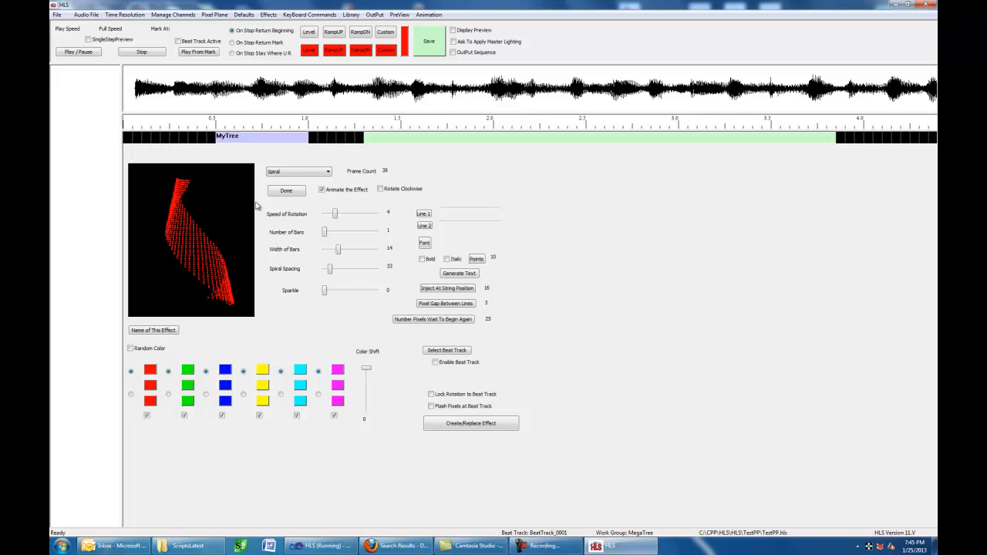
# Step: Stop the animation and inspect the solid red colour of the first bar in the colour picker, keeping it as is
pyautogui.click(321, 190)
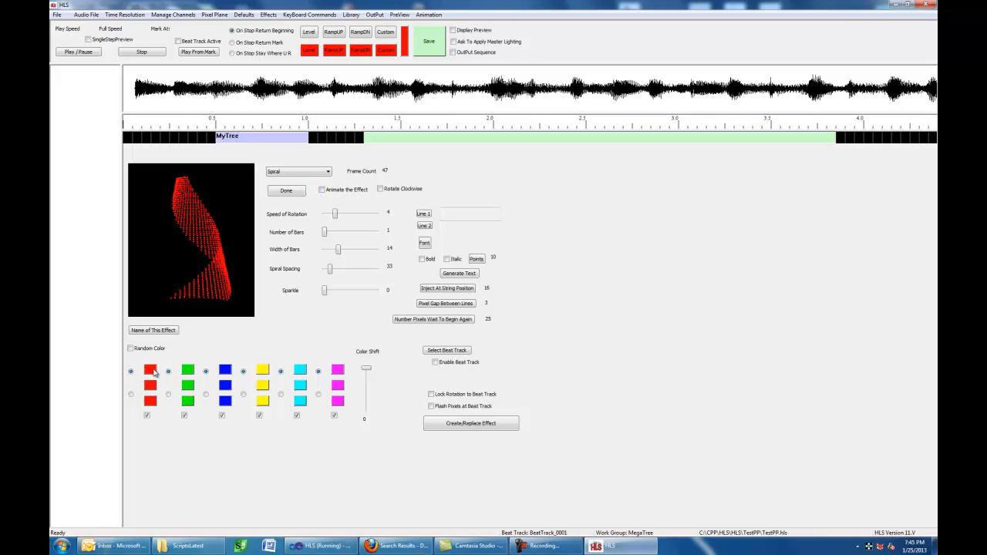
pyautogui.click(151, 370)
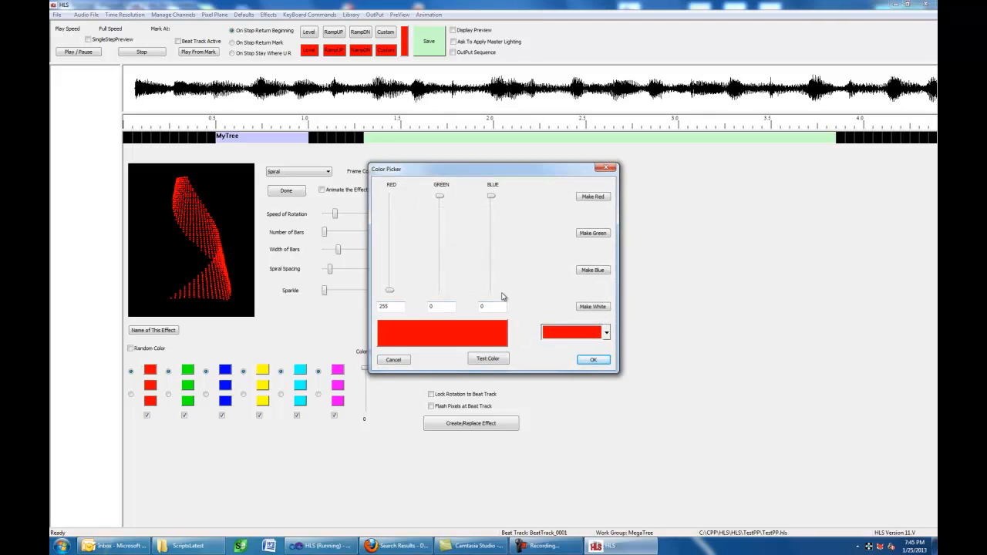
pyautogui.click(593, 360)
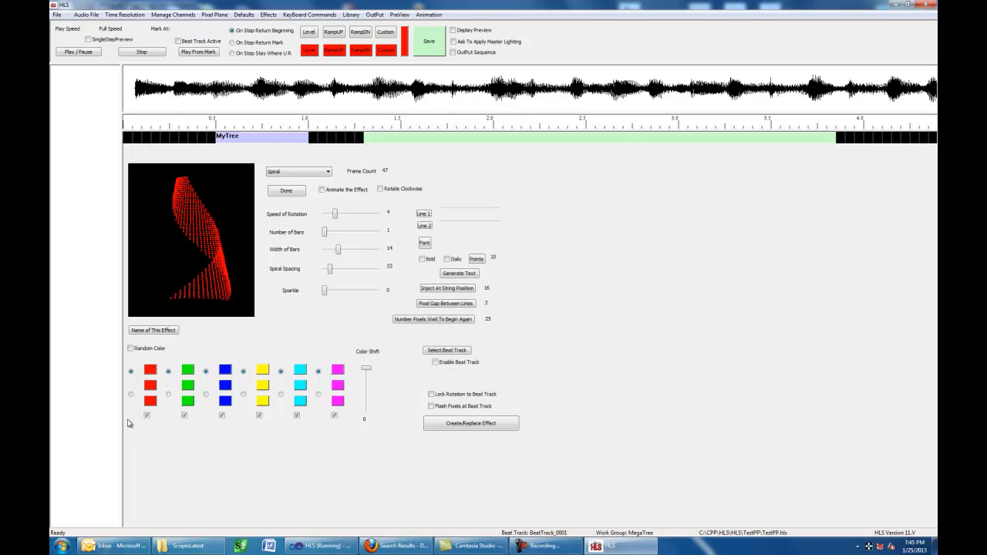
# Step: Switch the first bar to a clockwise colour range starting and ending in red, and animate the effect
pyautogui.click(131, 394)
pyautogui.click(150, 387)
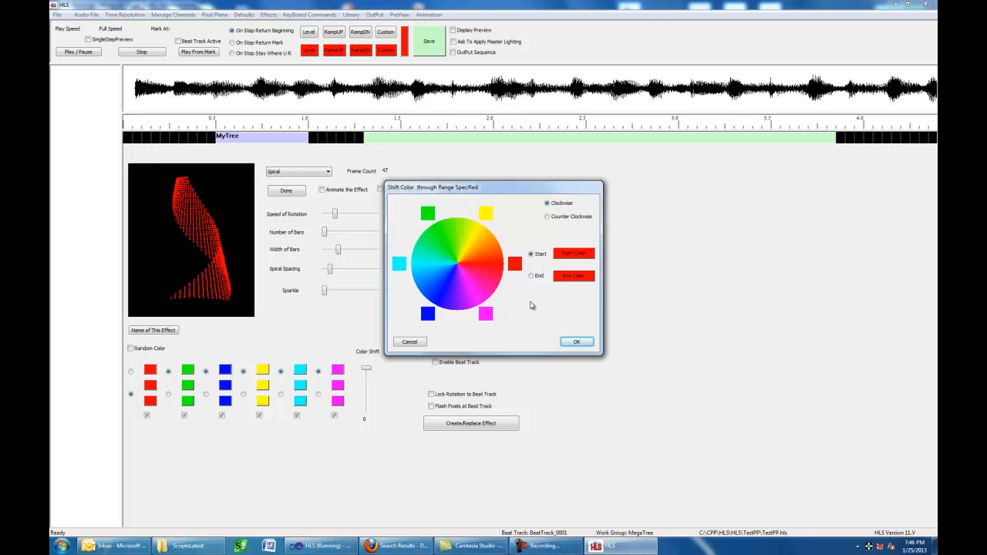
pyautogui.click(575, 341)
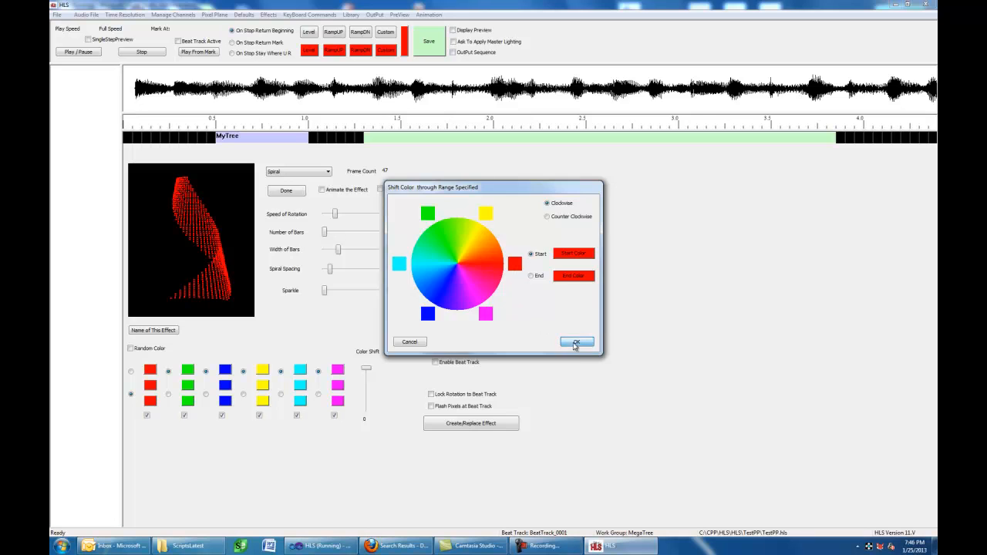
pyautogui.click(133, 394)
pyautogui.click(322, 190)
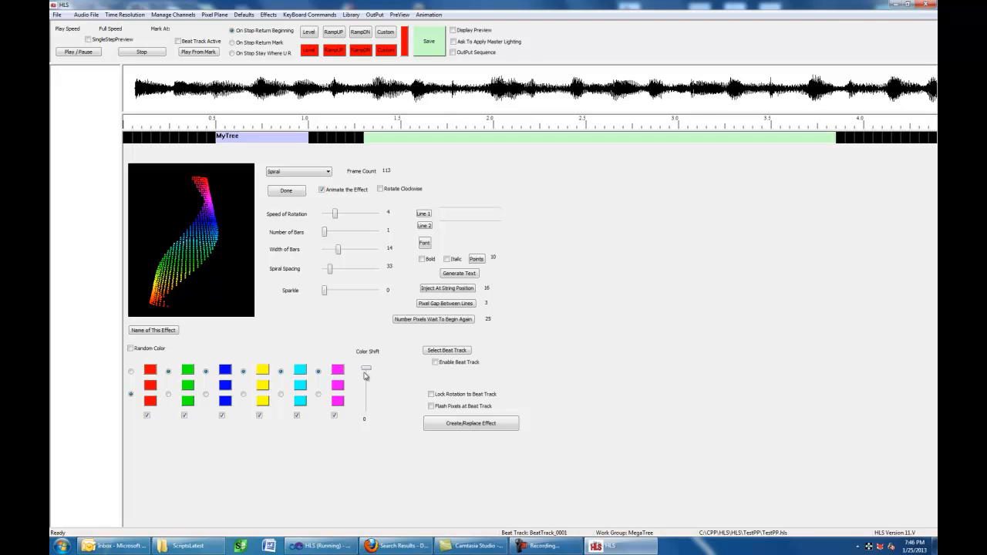
# Step: Try Color Shift at 16 and 33, reset it to 0, and turn Random Color on and off again
pyautogui.moveTo(368, 373); pyautogui.dragTo(367, 374)
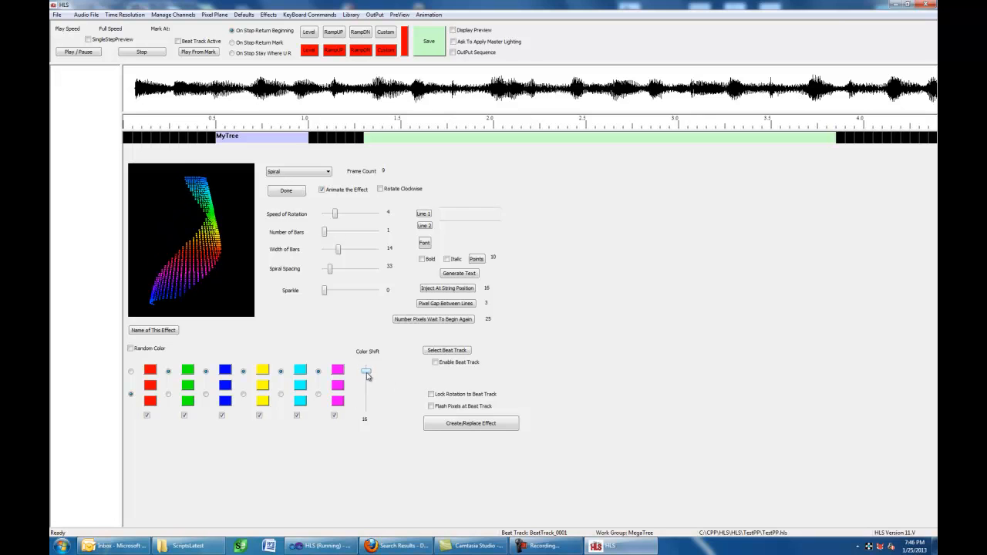
pyautogui.click(366, 377)
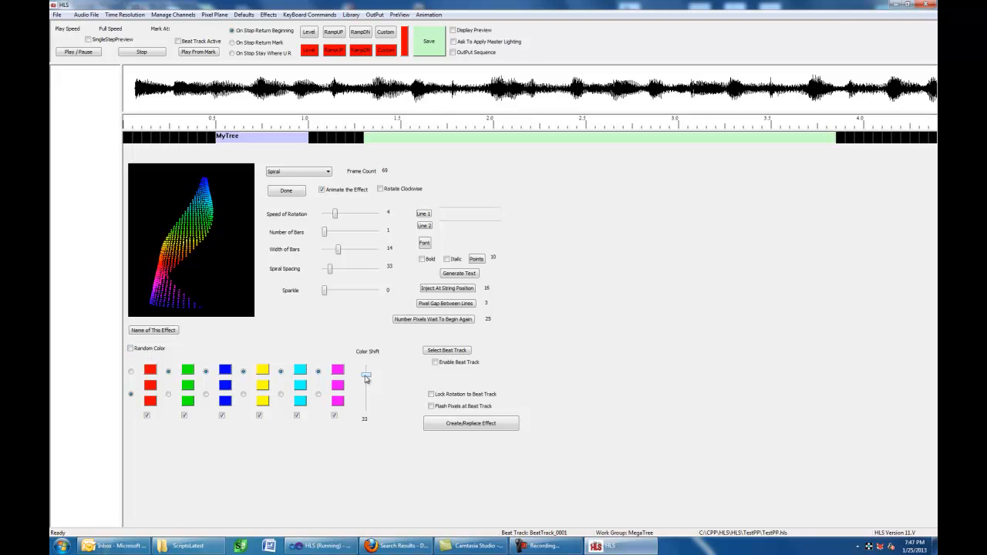
pyautogui.moveTo(366, 375); pyautogui.dragTo(366, 367)
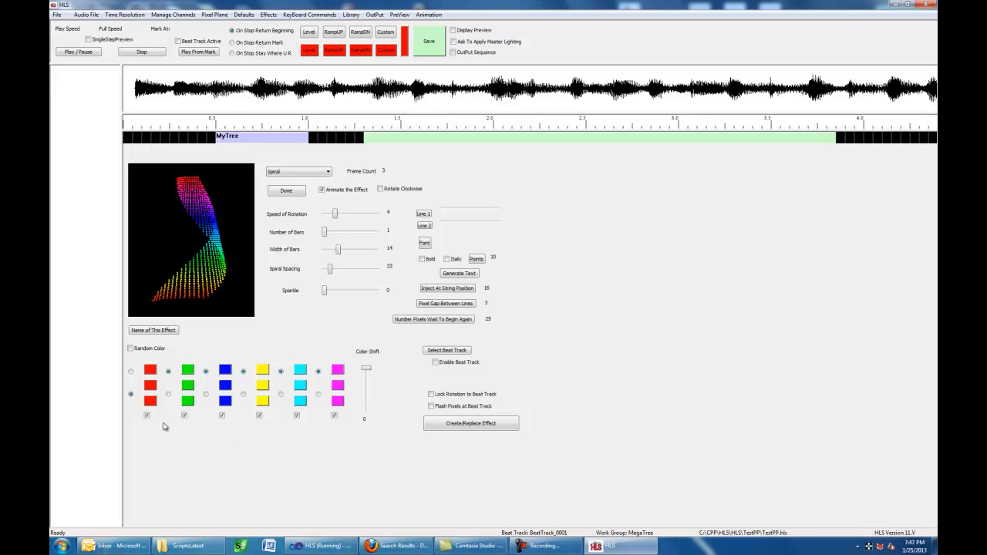
pyautogui.click(130, 348)
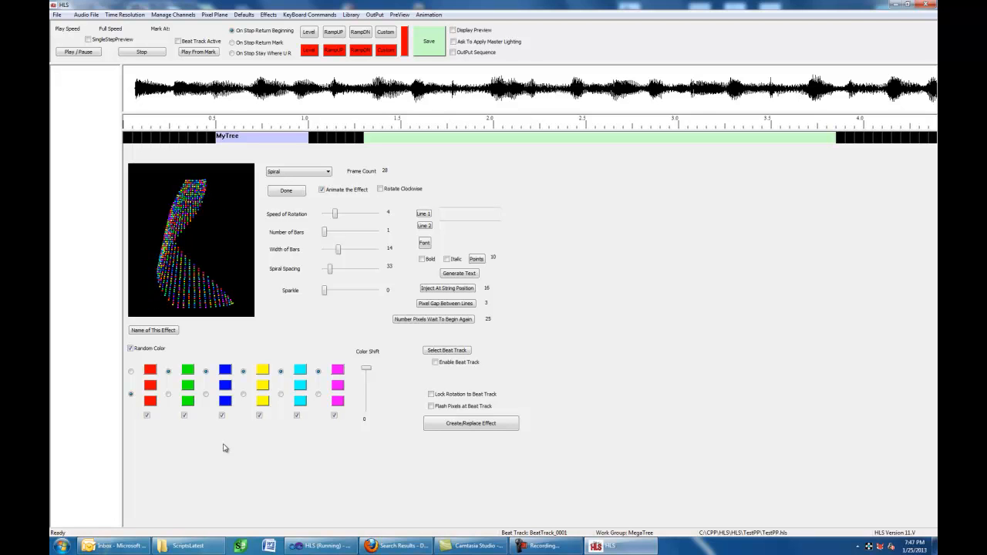
pyautogui.click(130, 348)
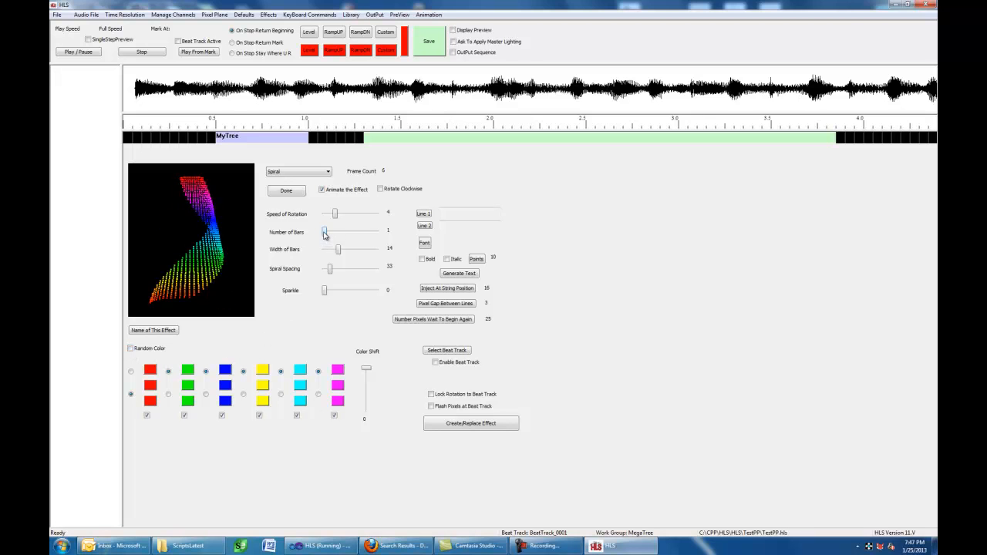
# Step: Rework the spiral with 2 bars, a bar width of 18, spiral spacing of 70 and rotation speed of 2
pyautogui.moveTo(324, 234); pyautogui.dragTo(327, 233)
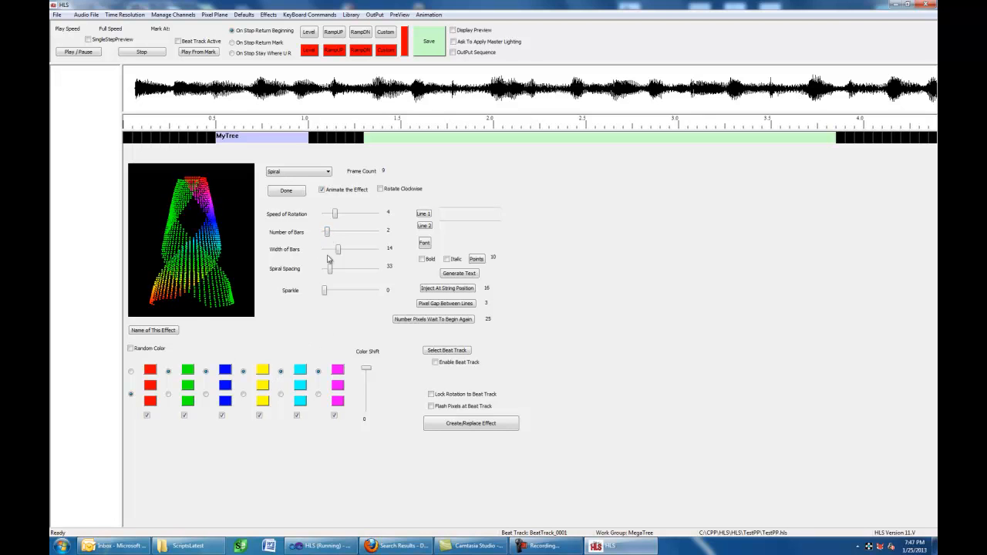
pyautogui.moveTo(338, 250); pyautogui.dragTo(344, 251)
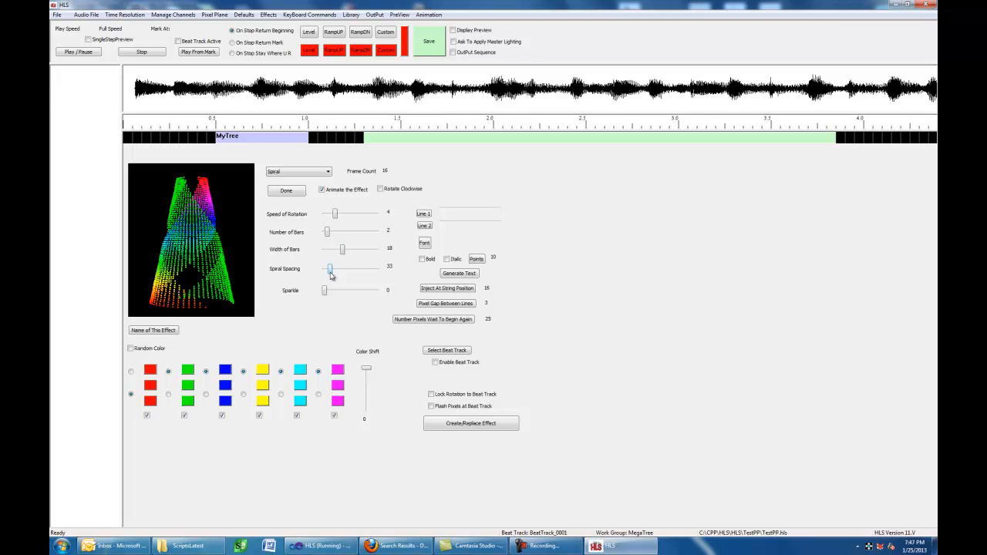
pyautogui.moveTo(331, 275); pyautogui.dragTo(337, 275)
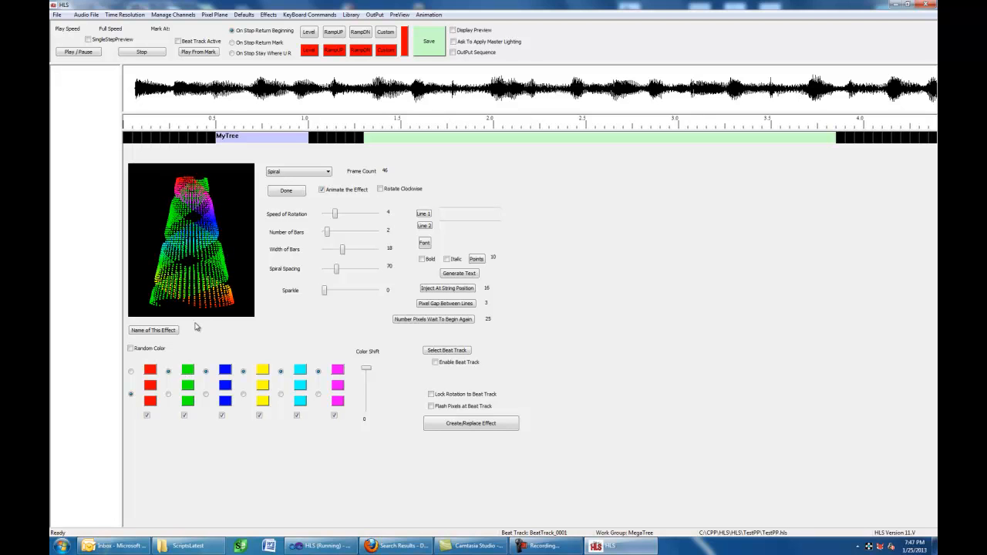
pyautogui.moveTo(335, 213); pyautogui.dragTo(330, 214)
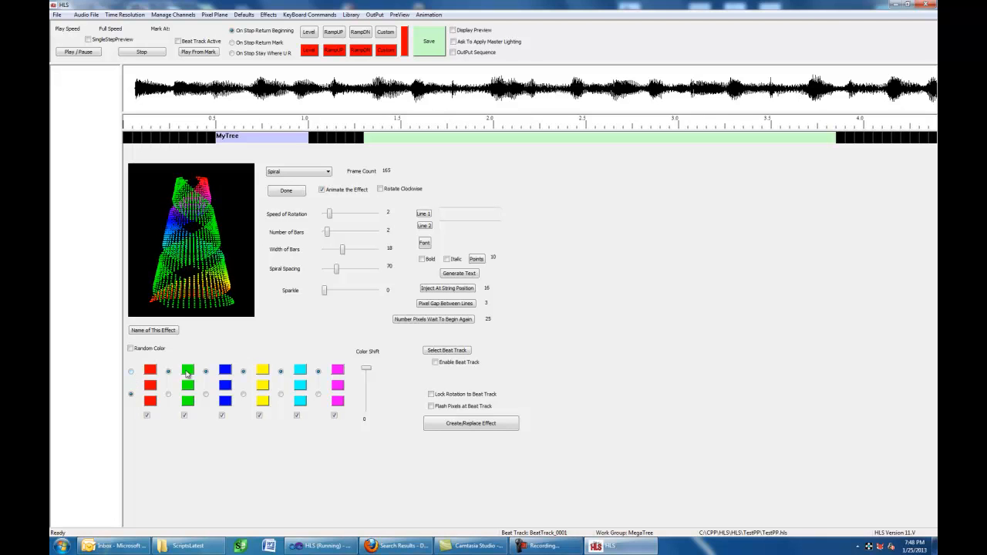
# Step: Stop the animation, switch the first bar back to its solid red colour, and restart the animation
pyautogui.click(322, 189)
pyautogui.click(131, 372)
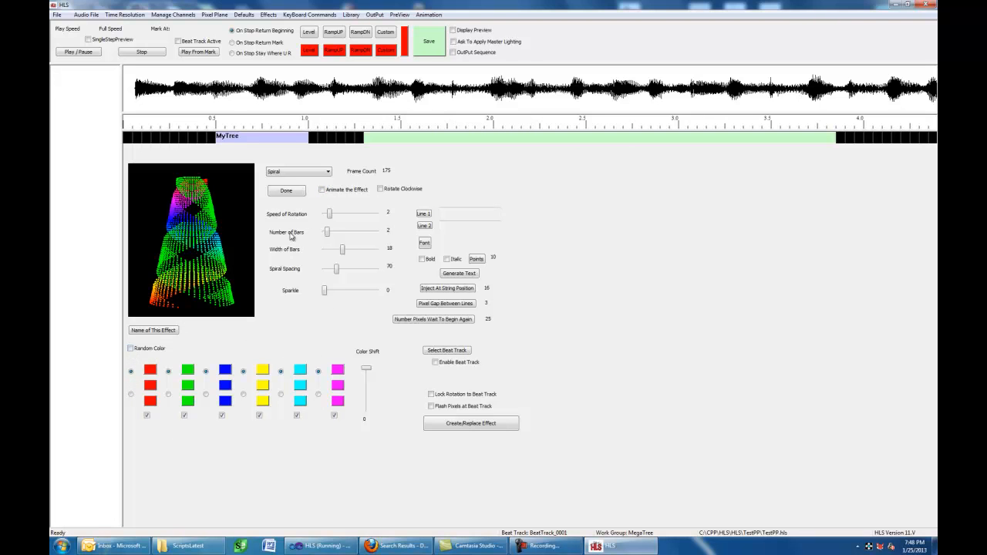
pyautogui.click(323, 190)
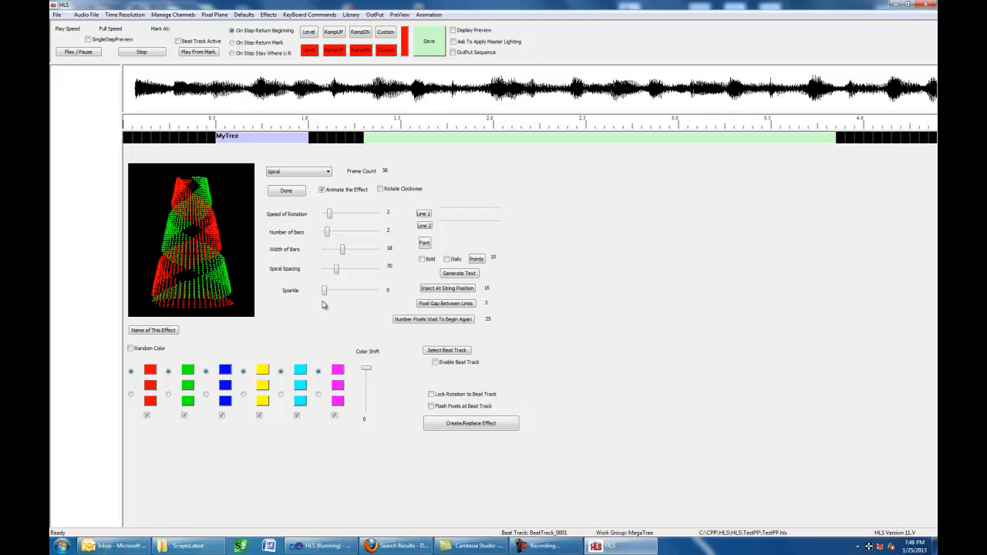
# Step: Try the spiral's sparkle at 69 and 14, and set it to 51
pyautogui.moveTo(325, 293); pyautogui.dragTo(342, 291)
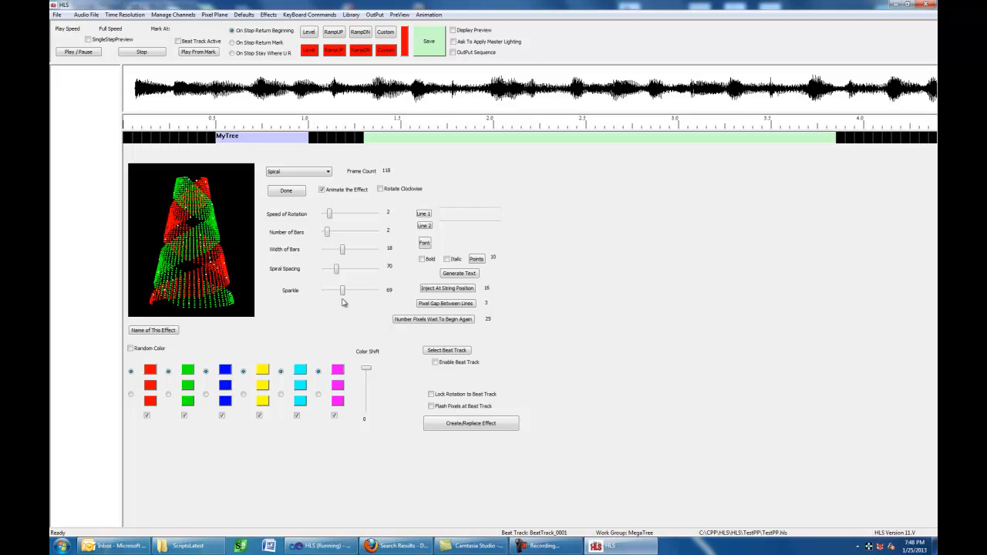
pyautogui.moveTo(343, 297); pyautogui.dragTo(328, 297)
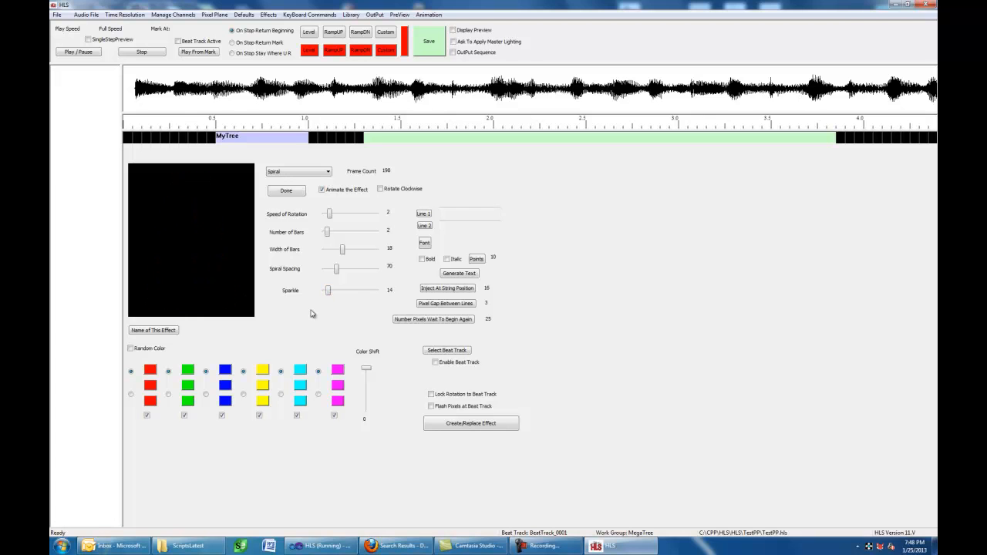
pyautogui.moveTo(332, 294); pyautogui.dragTo(333, 294)
pyautogui.moveTo(333, 298); pyautogui.dragTo(338, 298)
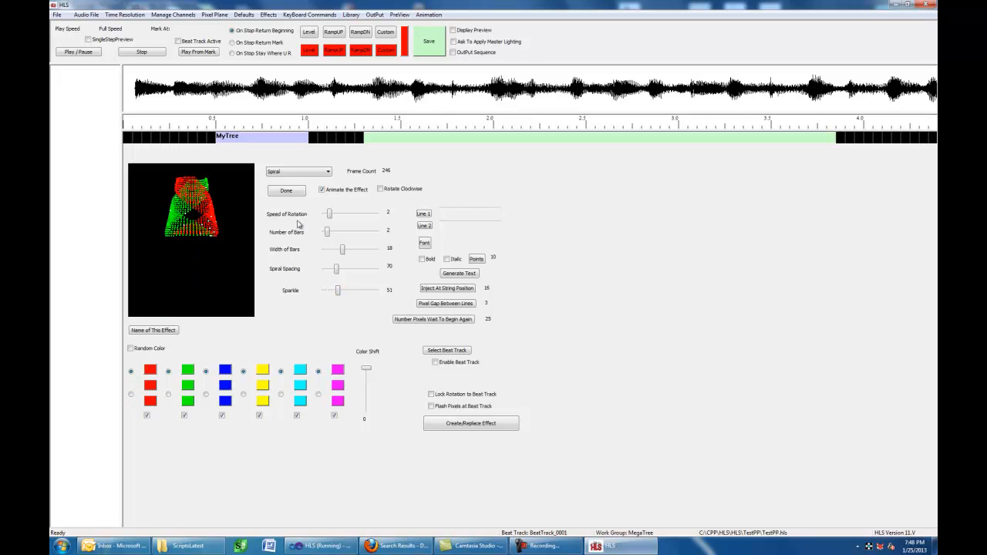
# Step: Switch the spiral's red and green bars to their multicolour fade option and preview the animation
pyautogui.click(168, 394)
pyautogui.click(130, 394)
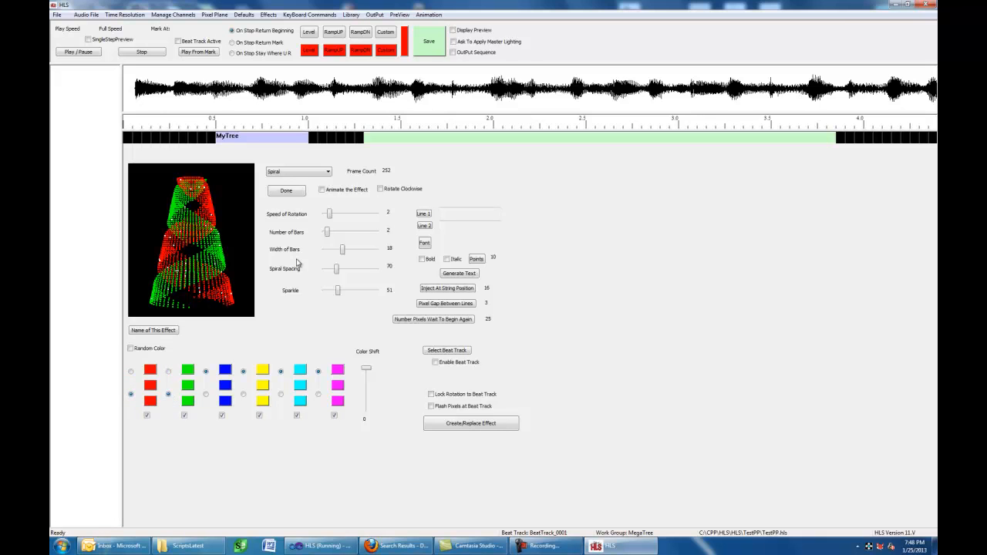
pyautogui.click(321, 190)
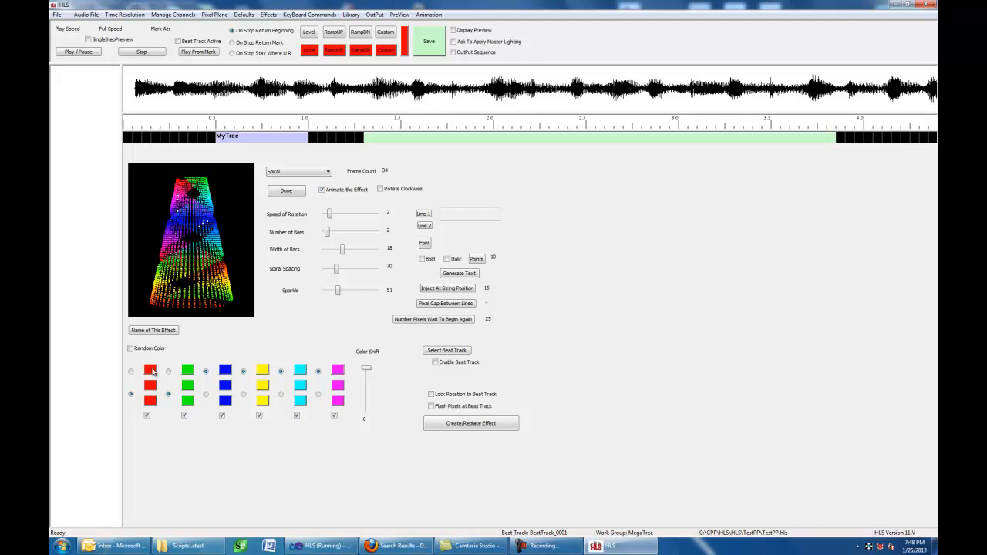
pyautogui.click(321, 189)
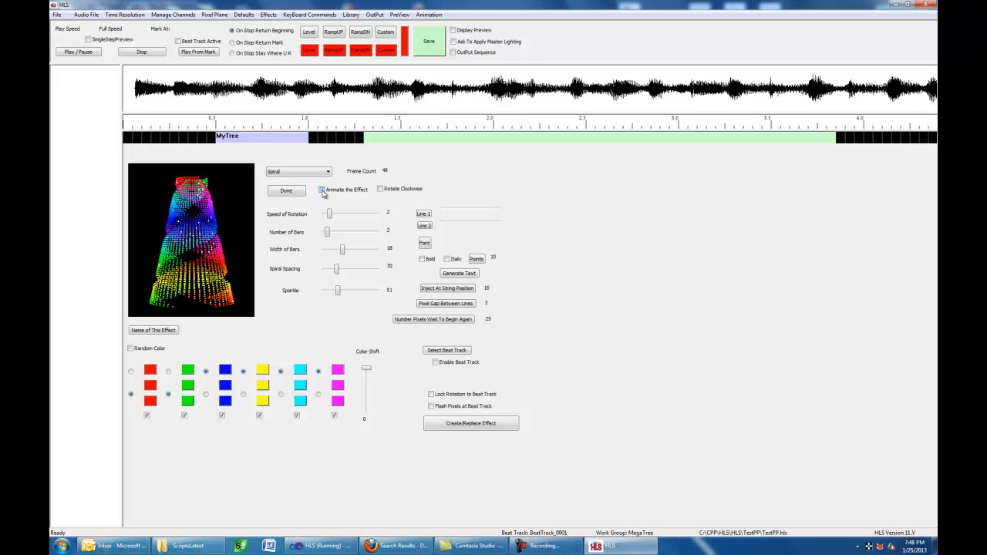
# Step: Change the pixel plane effect to VerticalBars and start its animation
pyautogui.click(328, 173)
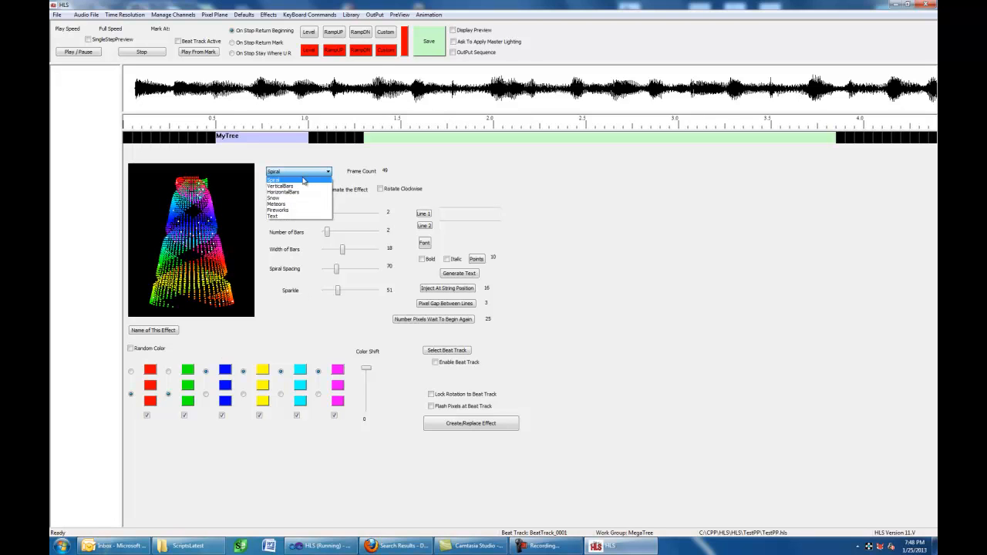
pyautogui.click(289, 187)
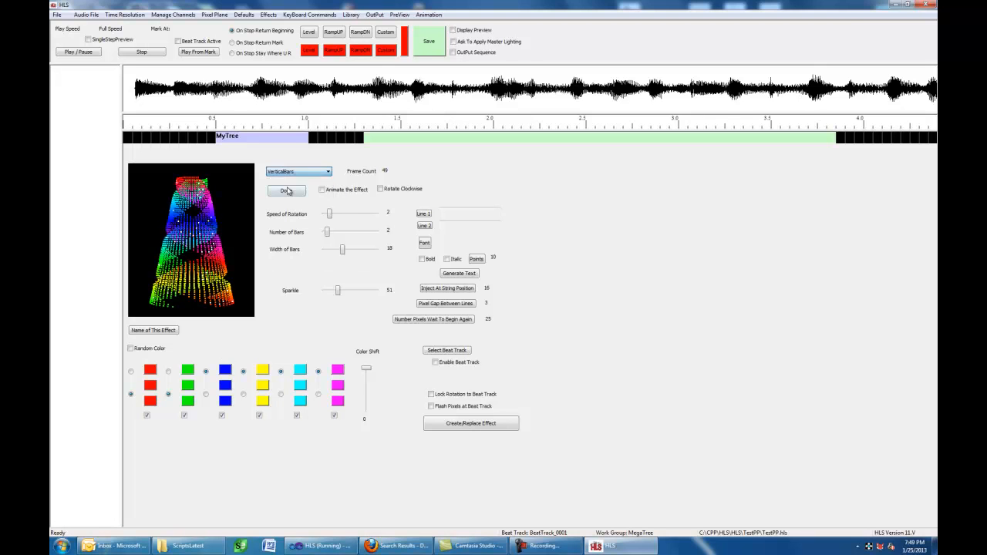
pyautogui.click(322, 191)
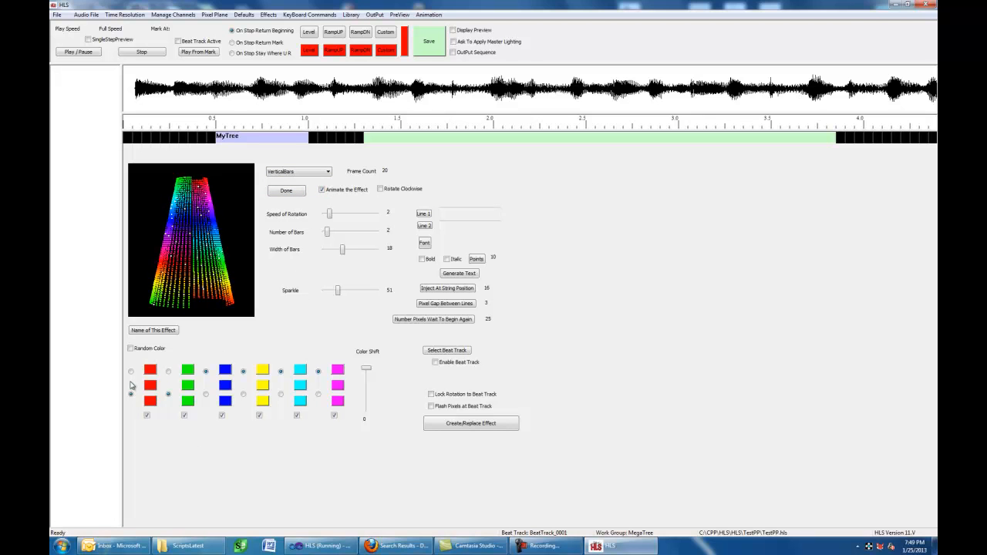
# Step: Stop the animation, return the first two bars to solid red and solid green, and restart the animation
pyautogui.click(322, 190)
pyautogui.click(131, 371)
pyautogui.click(168, 372)
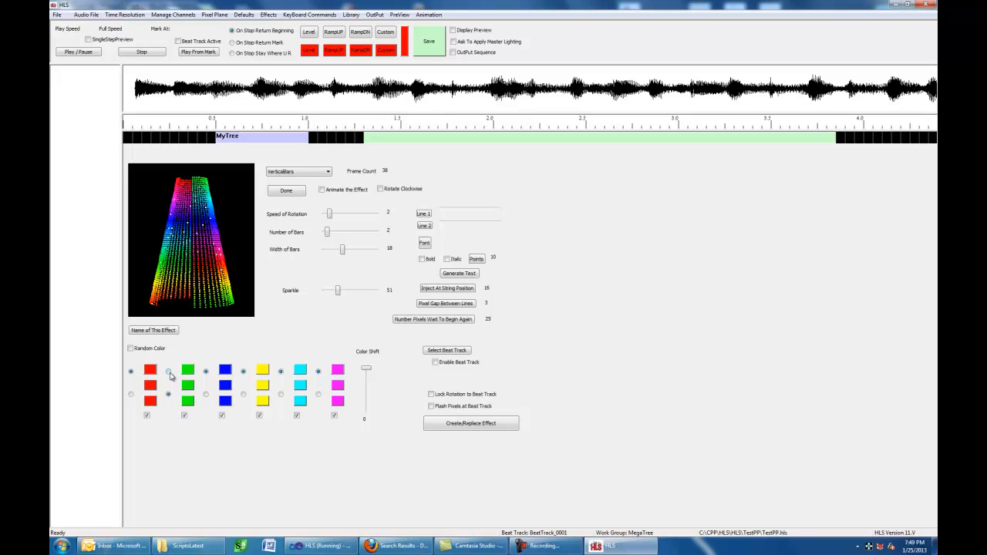
pyautogui.click(322, 190)
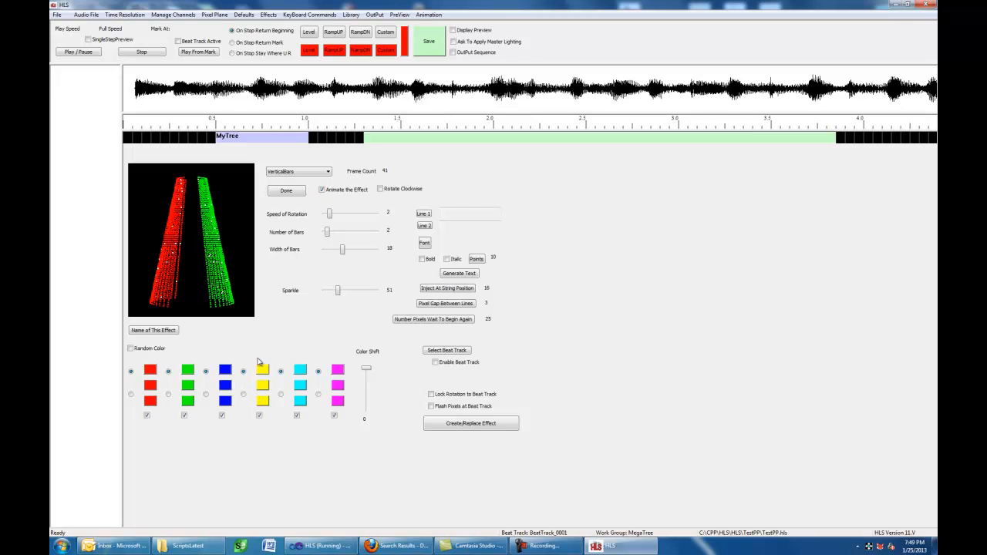
# Step: Set sparkle to 0 and try 3 vertical bars, and 1 bar at widths of 25 and 34
pyautogui.moveTo(339, 291); pyautogui.dragTo(323, 293)
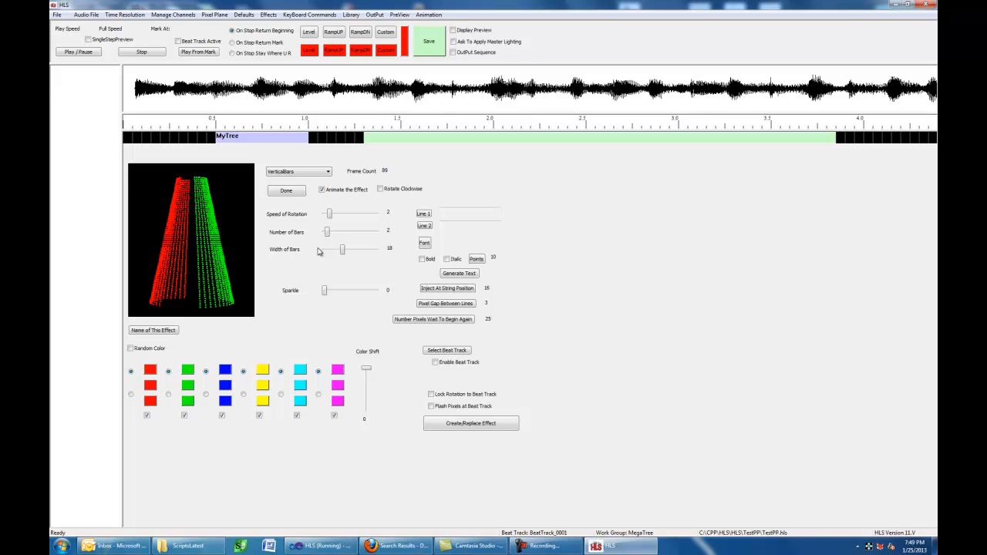
pyautogui.moveTo(327, 235); pyautogui.dragTo(330, 233)
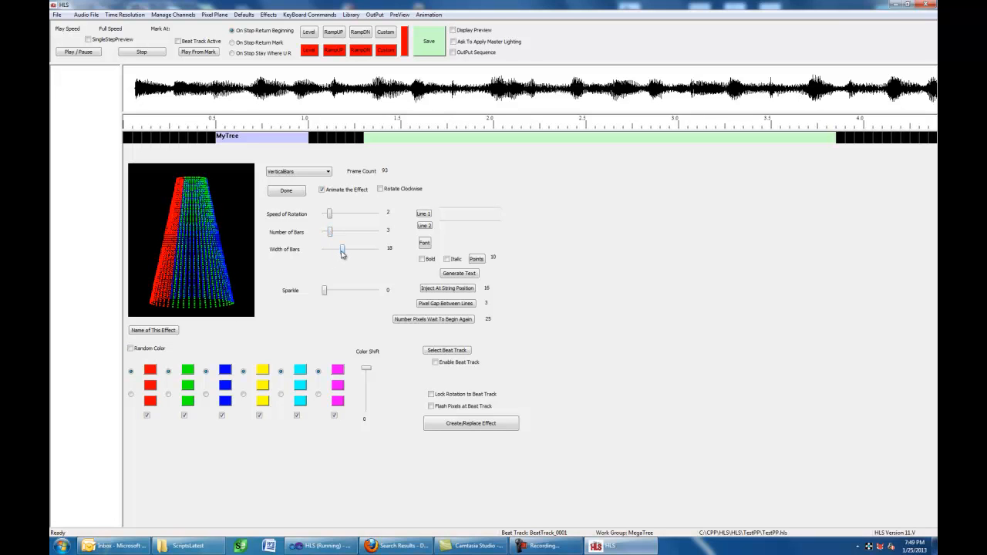
pyautogui.moveTo(342, 252); pyautogui.dragTo(325, 232)
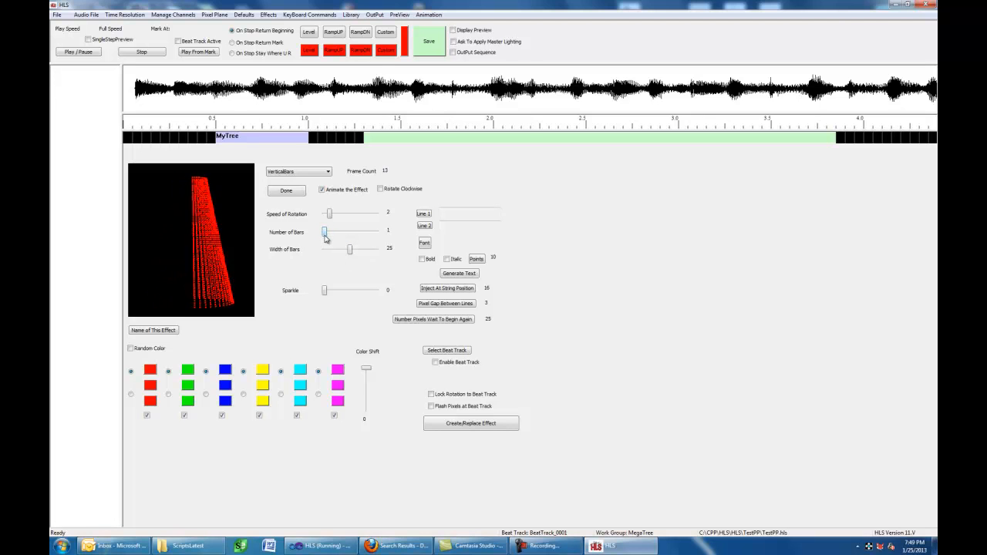
pyautogui.moveTo(351, 256); pyautogui.dragTo(361, 255)
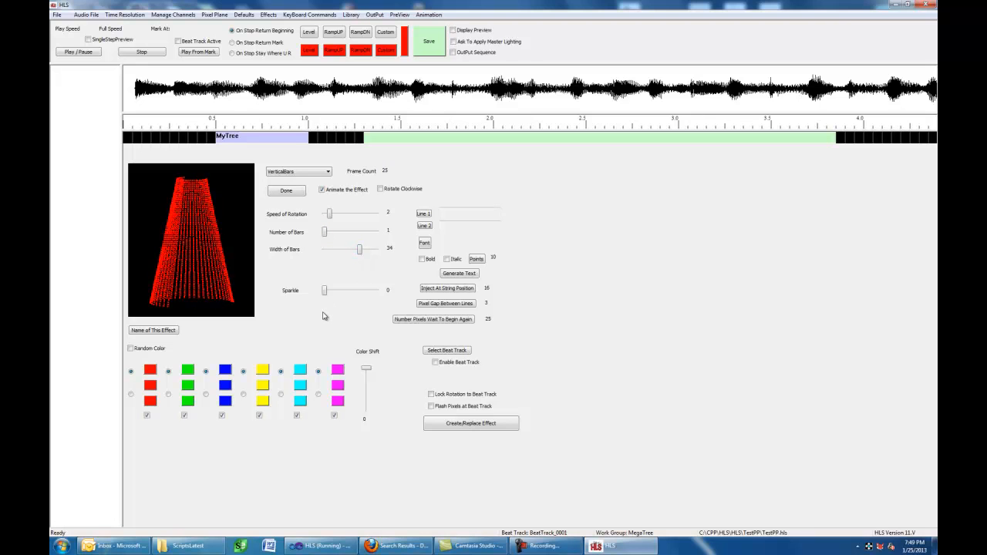
# Step: Try 2 vertical bars, and set the effect to 4 bars with a bar width of 9
pyautogui.moveTo(325, 236); pyautogui.dragTo(328, 236)
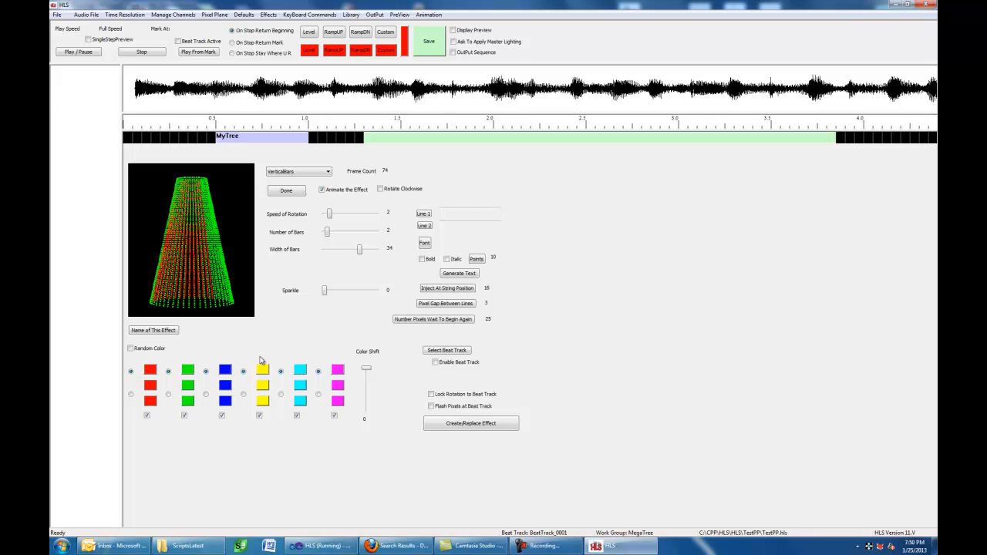
pyautogui.moveTo(327, 232); pyautogui.dragTo(332, 233)
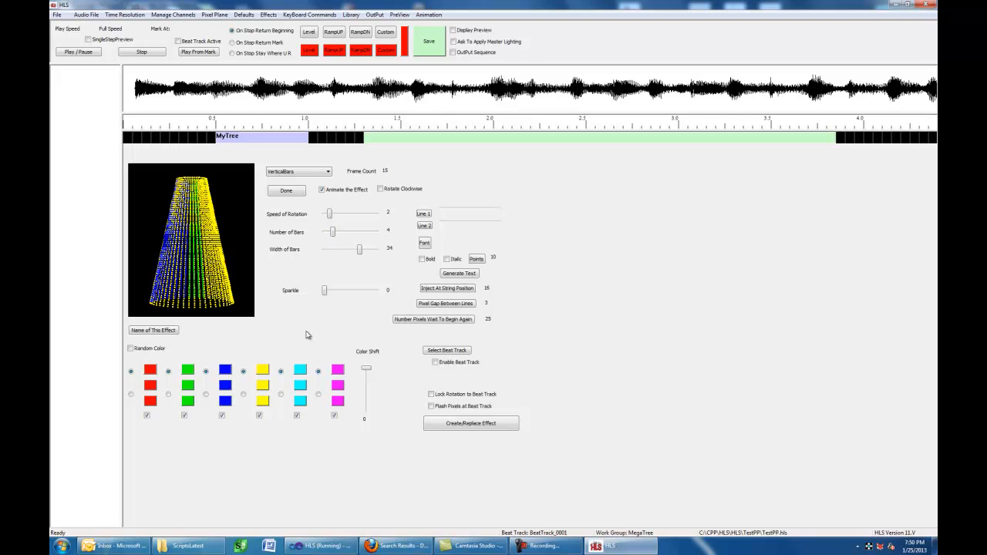
pyautogui.moveTo(361, 252); pyautogui.dragTo(333, 251)
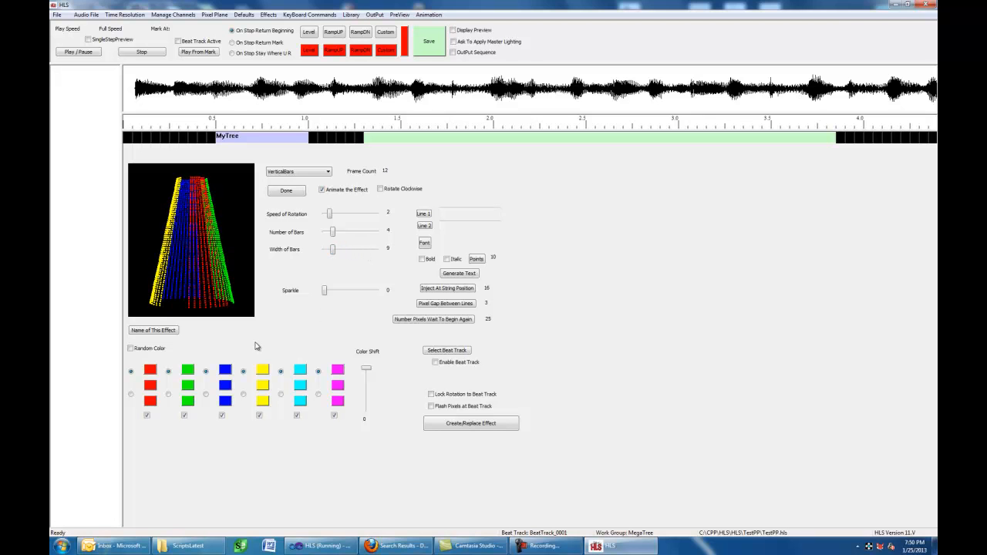
# Step: Stop the vertical bars, animate the HorizontalBars effect instead, and set its bar width to 30
pyautogui.click(322, 191)
pyautogui.click(329, 172)
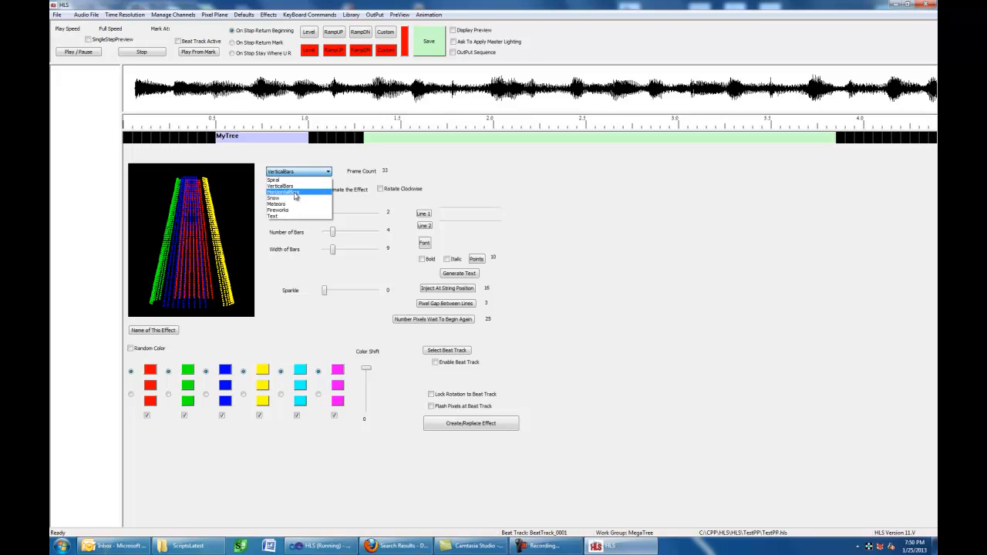
pyautogui.click(294, 195)
pyautogui.click(322, 190)
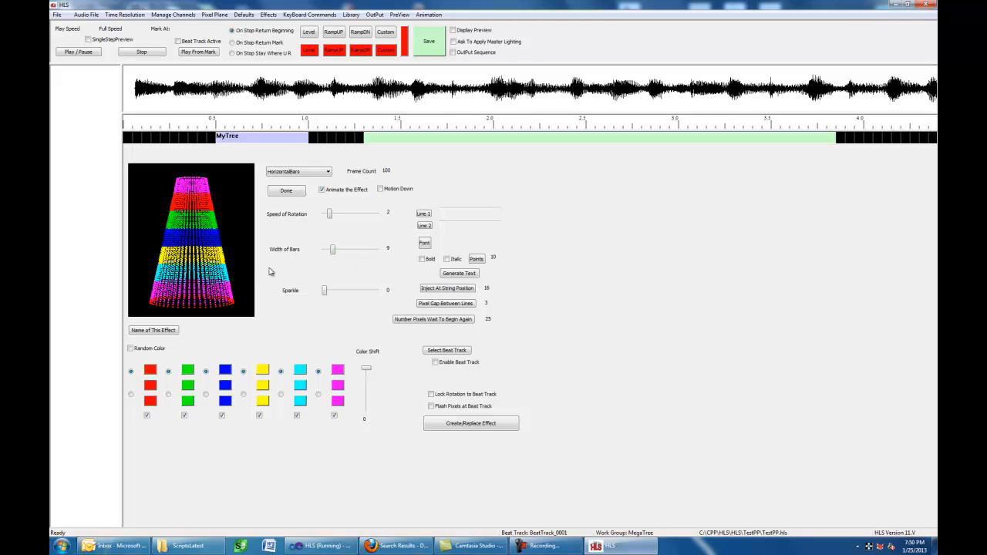
pyautogui.moveTo(332, 249); pyautogui.dragTo(355, 254)
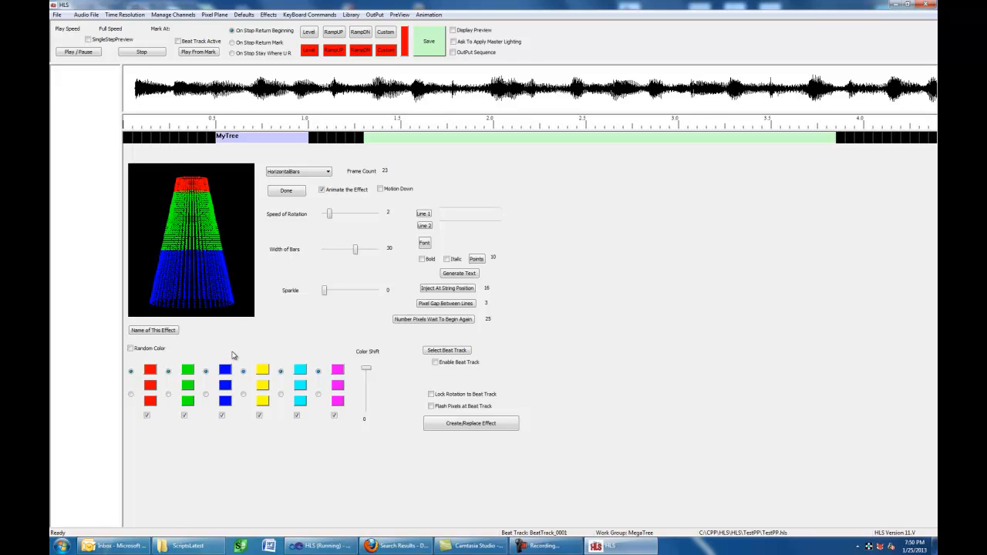
# Step: Use the multicolour fade option for red, green and blue, disable yellow, cyan and magenta, and restart the animation
pyautogui.click(321, 189)
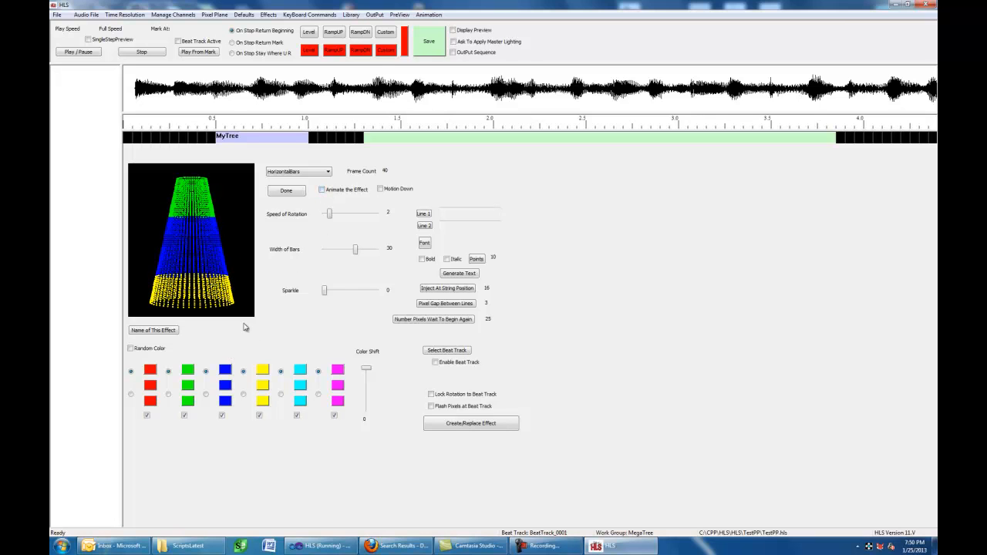
pyautogui.click(169, 395)
pyautogui.click(206, 395)
pyautogui.click(259, 415)
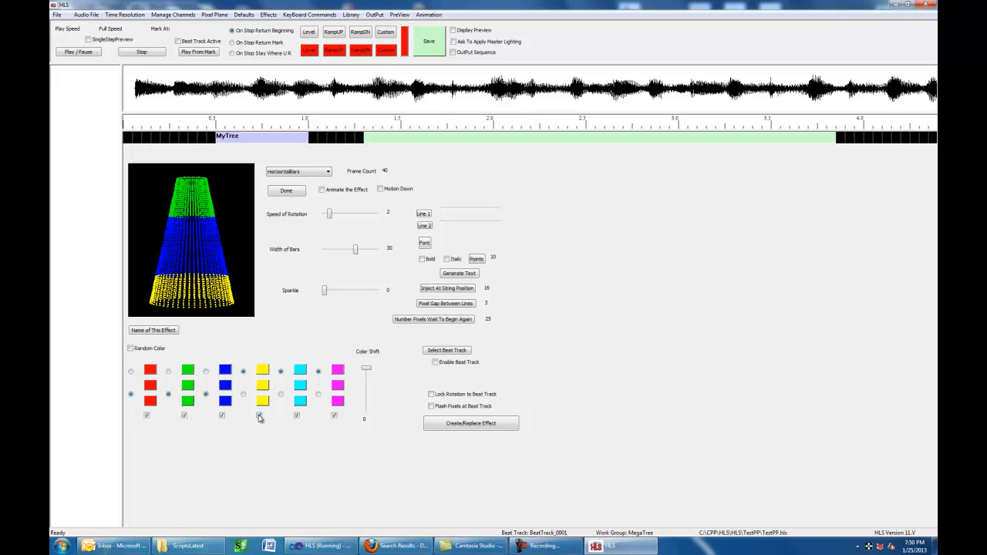
pyautogui.click(297, 415)
pyautogui.click(334, 416)
pyautogui.click(321, 190)
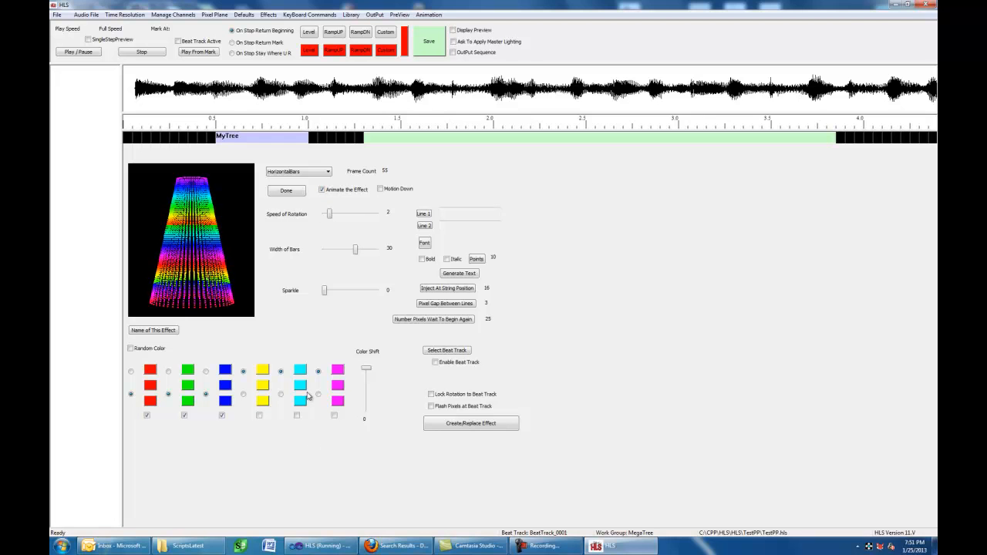
# Step: Try Random Color on the horizontal bars, turn it off again, and set the bar width to 34
pyautogui.click(130, 349)
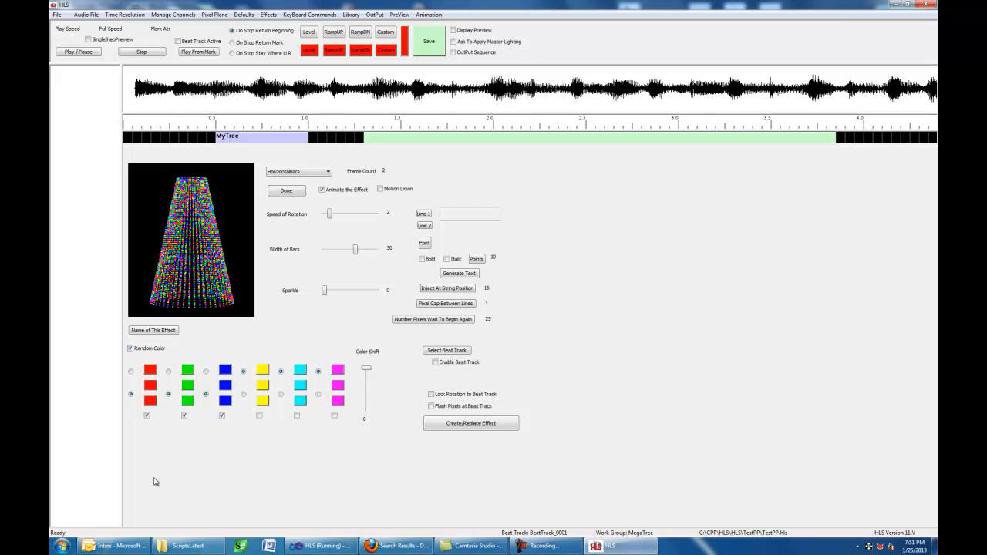
pyautogui.click(130, 348)
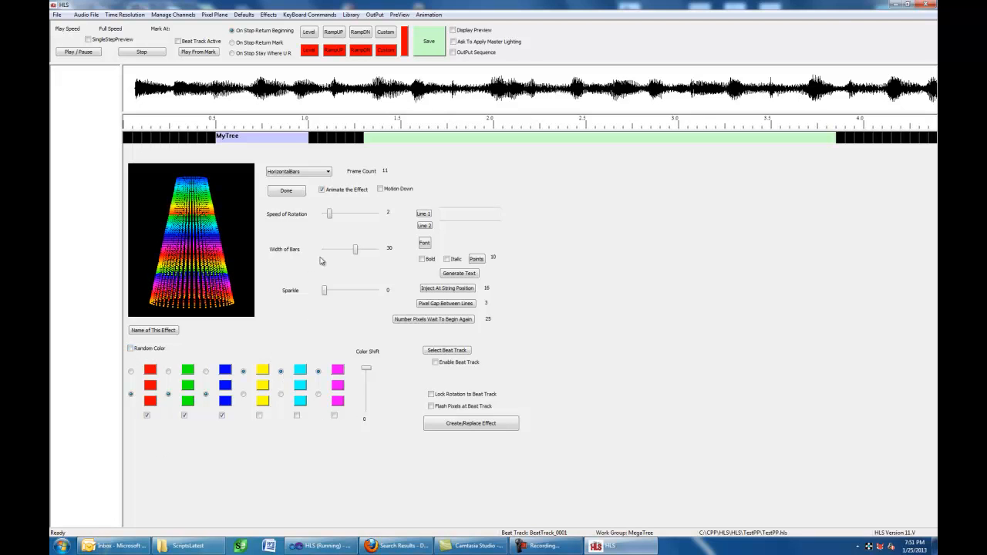
pyautogui.moveTo(355, 256)
pyautogui.mouseDown()
pyautogui.moveTo(340, 256)
pyautogui.moveTo(359, 253)
pyautogui.mouseUp()
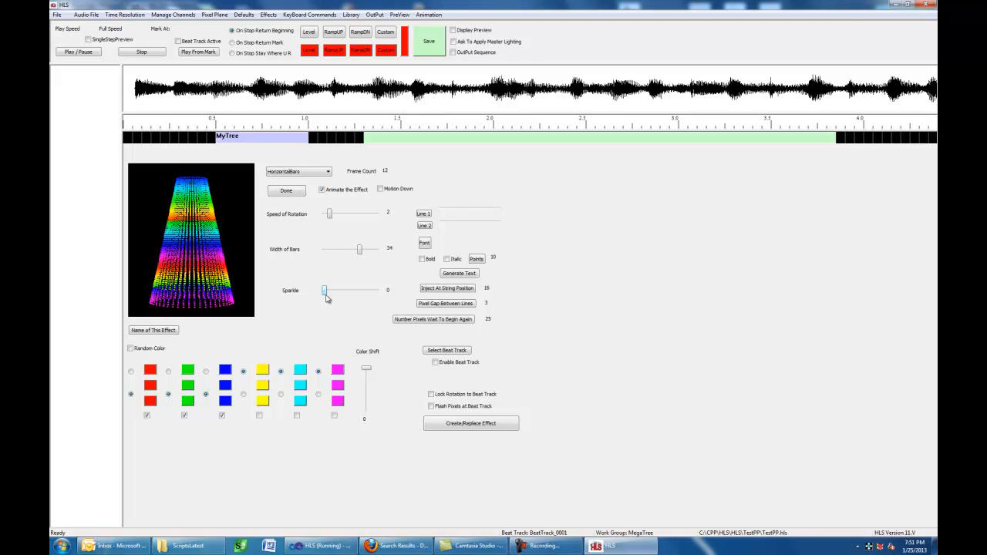
# Step: Try a sparkle of 11 on the horizontal bars, enable Motion Down, and reset sparkle to 0
pyautogui.moveTo(325, 293); pyautogui.dragTo(328, 295)
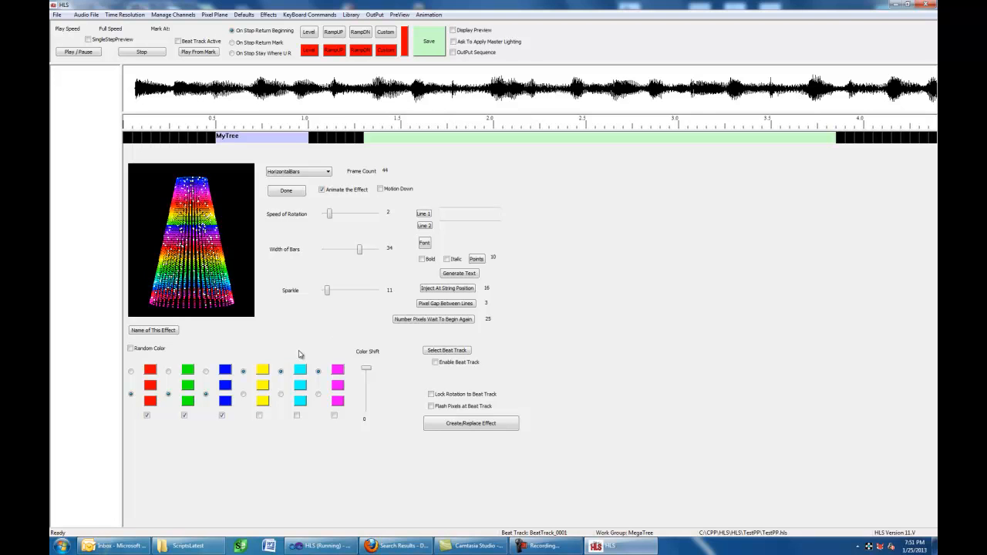
pyautogui.click(380, 189)
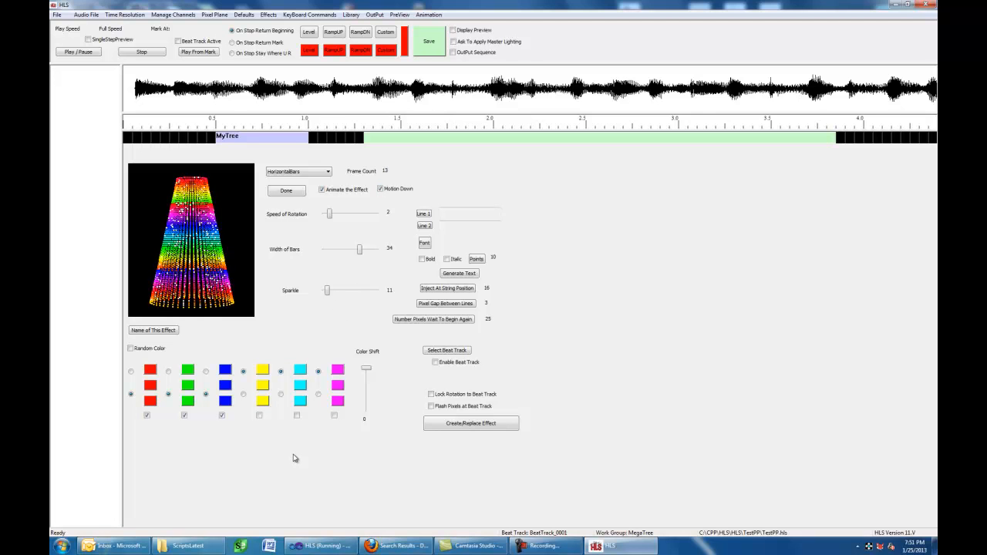
pyautogui.moveTo(328, 294); pyautogui.dragTo(322, 296)
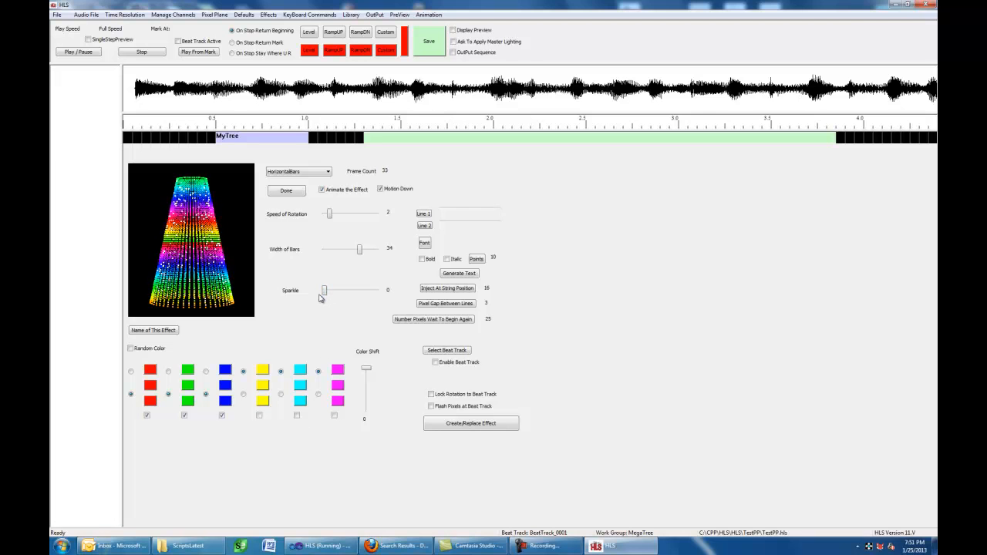
# Step: Stop the horizontal bars, change the effect to Snow, and start its animation
pyautogui.click(328, 177)
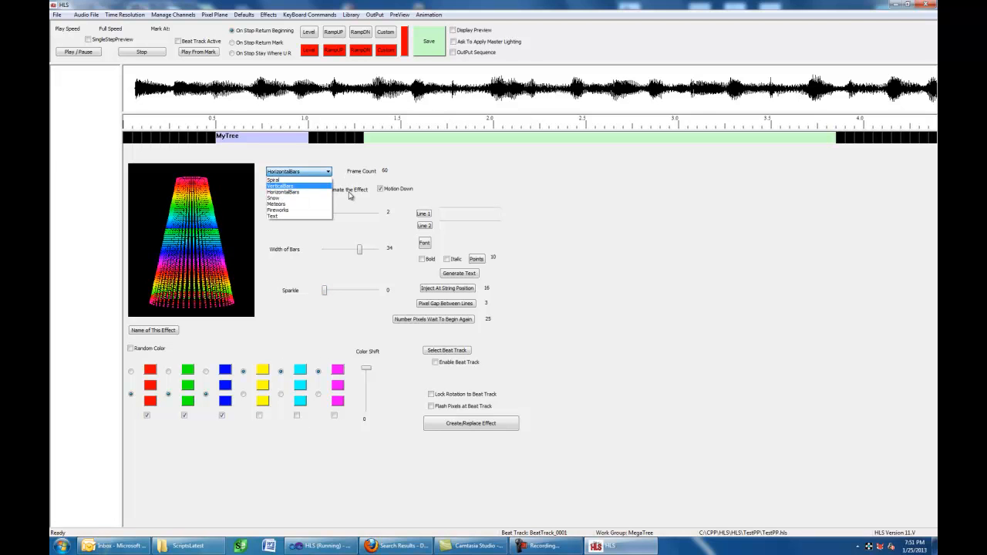
pyautogui.click(329, 193)
pyautogui.click(329, 172)
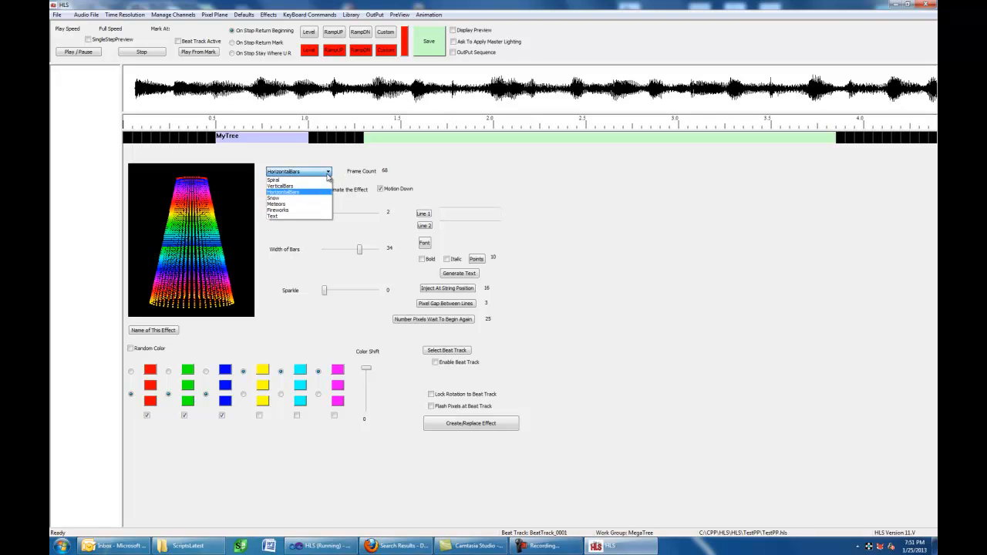
pyautogui.click(276, 198)
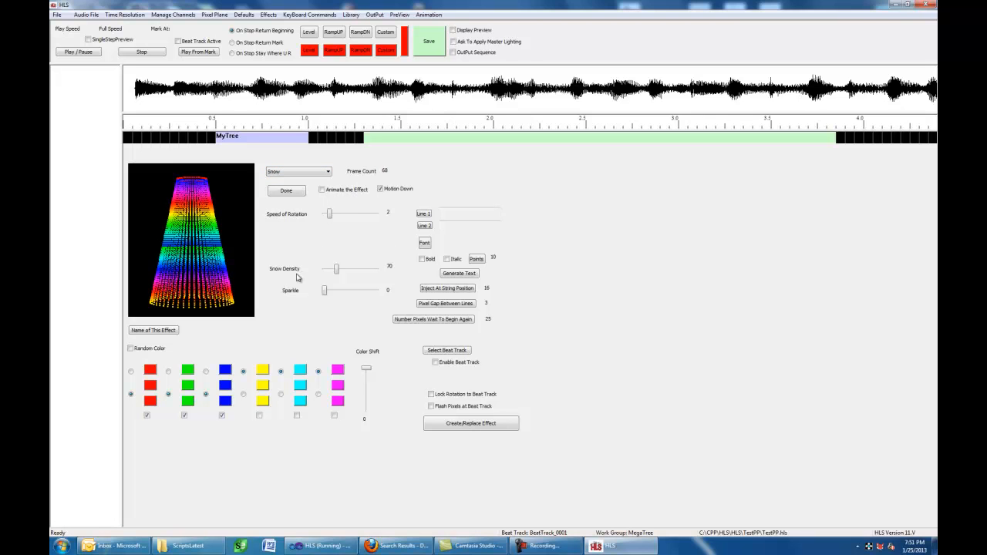
pyautogui.click(324, 192)
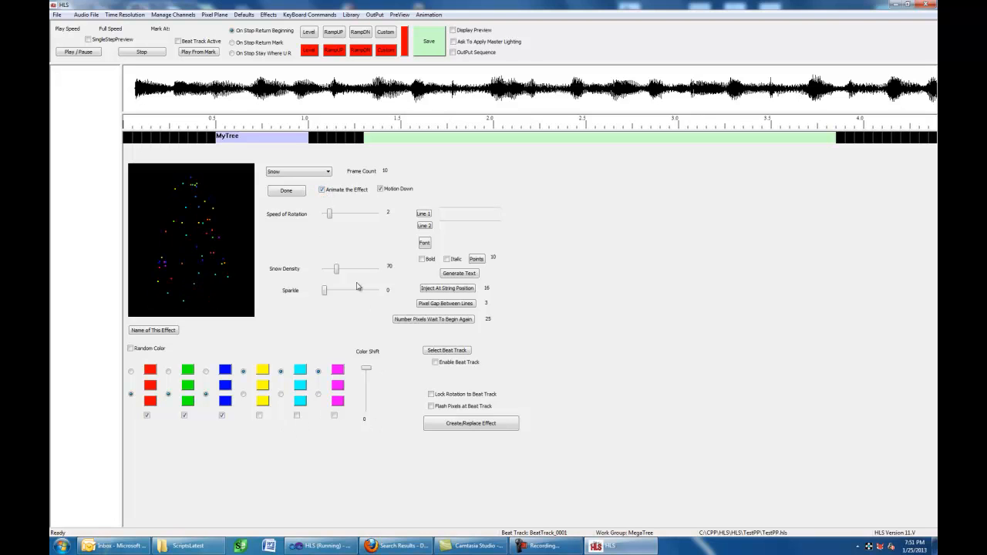
# Step: Try a denser snowfall, and set the speed of rotation to 4 and the snow density to 38
pyautogui.moveTo(339, 274); pyautogui.dragTo(360, 273)
pyautogui.moveTo(329, 217); pyautogui.dragTo(336, 218)
pyautogui.moveTo(360, 271); pyautogui.dragTo(332, 269)
# Step: Try two low sparkle amounts on the snow and reset sparkle to 0
pyautogui.moveTo(326, 296); pyautogui.dragTo(329, 296)
pyautogui.moveTo(329, 292); pyautogui.dragTo(331, 292)
pyautogui.moveTo(331, 296); pyautogui.dragTo(323, 293)
# Step: Change the effect from Snow to Meteors and start its animation
pyautogui.click(327, 173)
pyautogui.click(279, 204)
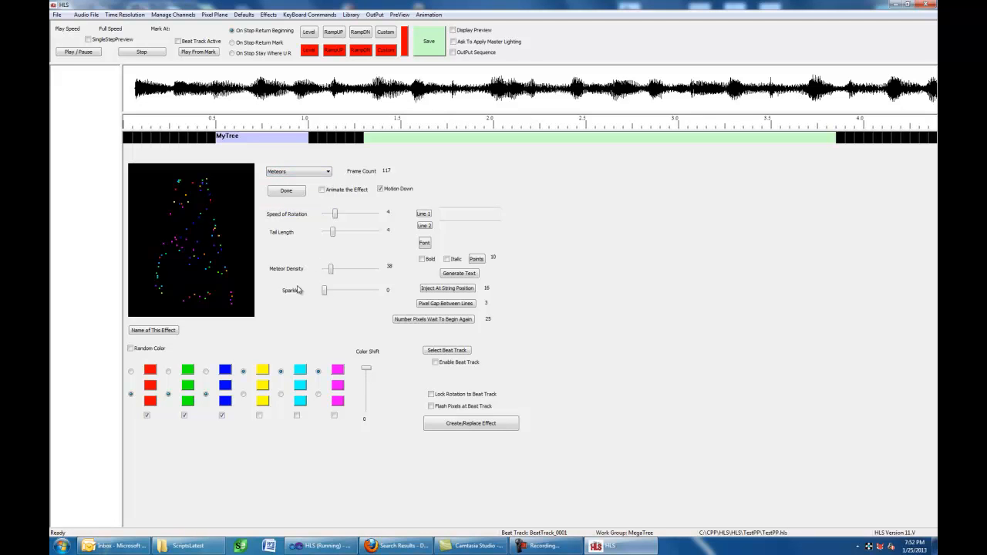
pyautogui.click(322, 192)
# Step: Set the meteors' tail length to 8, meteor density to 144 and sparkle to 11
pyautogui.moveTo(334, 236); pyautogui.dragTo(344, 237)
pyautogui.moveTo(330, 271)
pyautogui.mouseDown()
pyautogui.moveTo(361, 277)
pyautogui.moveTo(350, 270)
pyautogui.mouseUp()
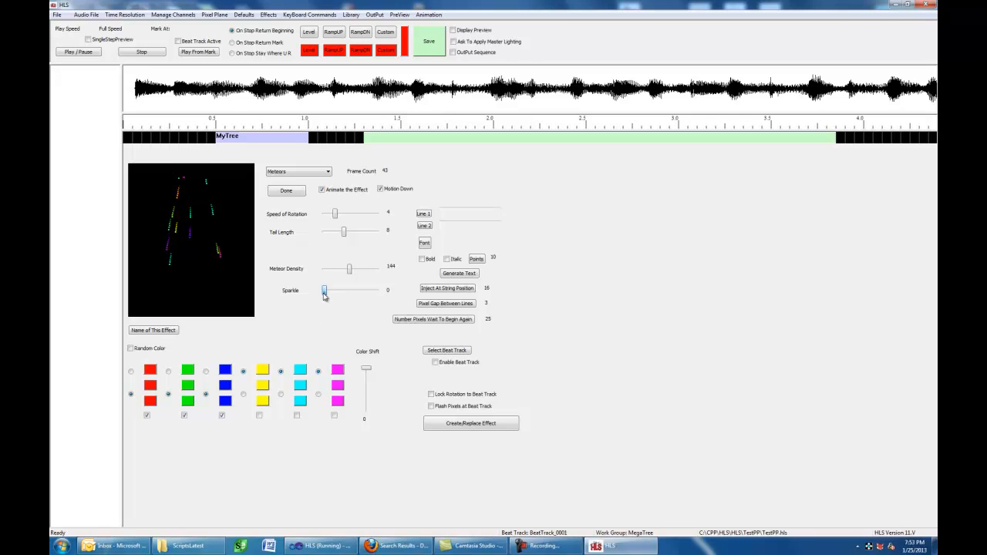
pyautogui.moveTo(327, 294); pyautogui.dragTo(328, 292)
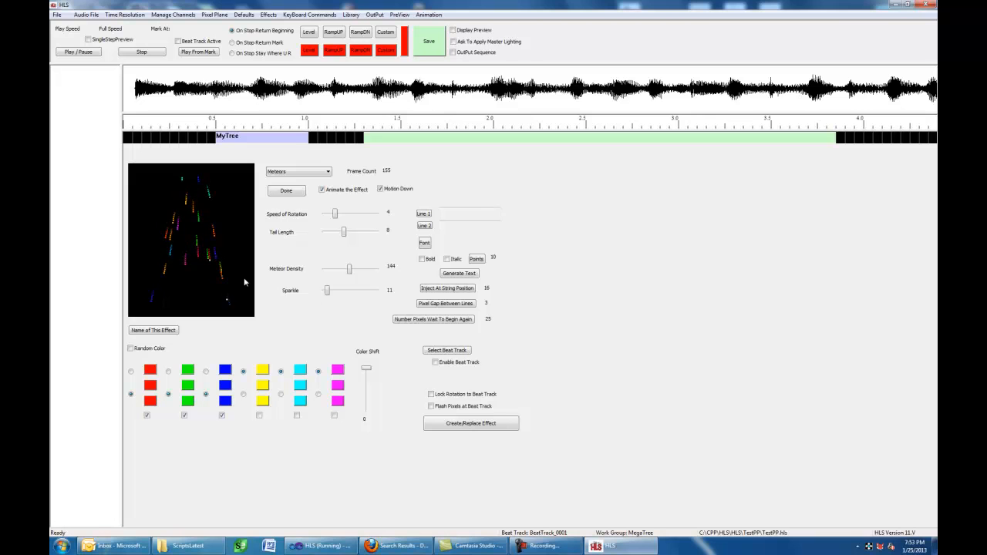
# Step: Stop the Meteors animation, change the effect to Fireworks and start animating it
pyautogui.click(322, 189)
pyautogui.click(327, 174)
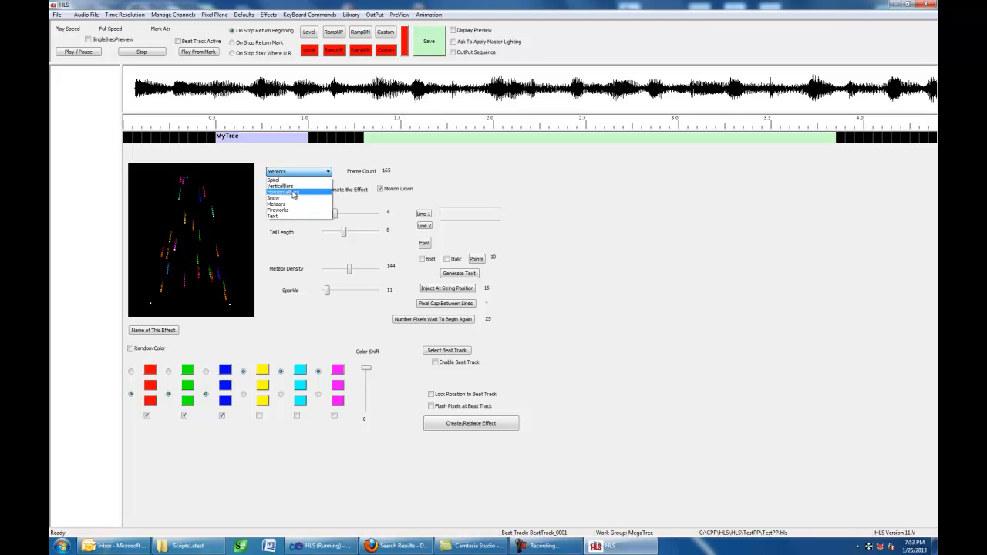
pyautogui.click(279, 211)
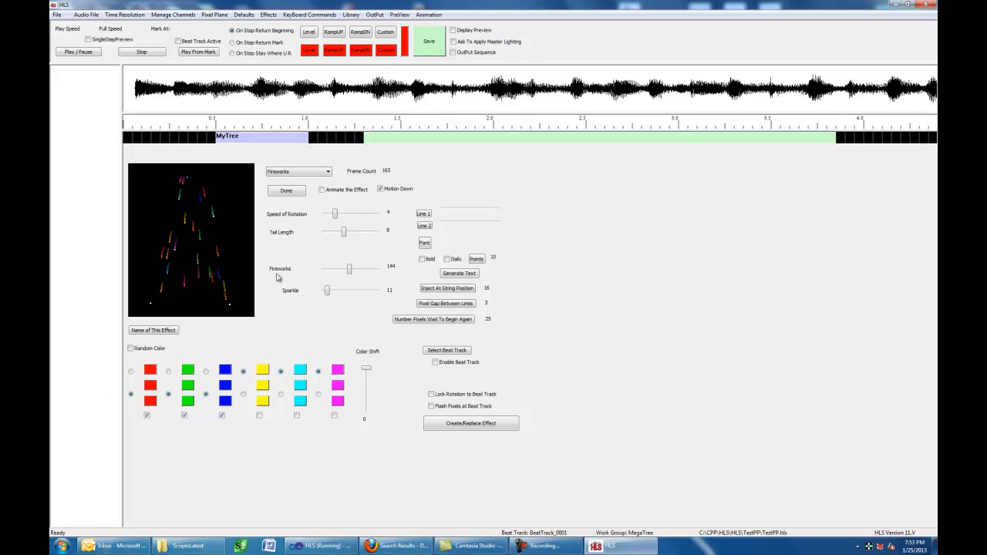
pyautogui.click(322, 190)
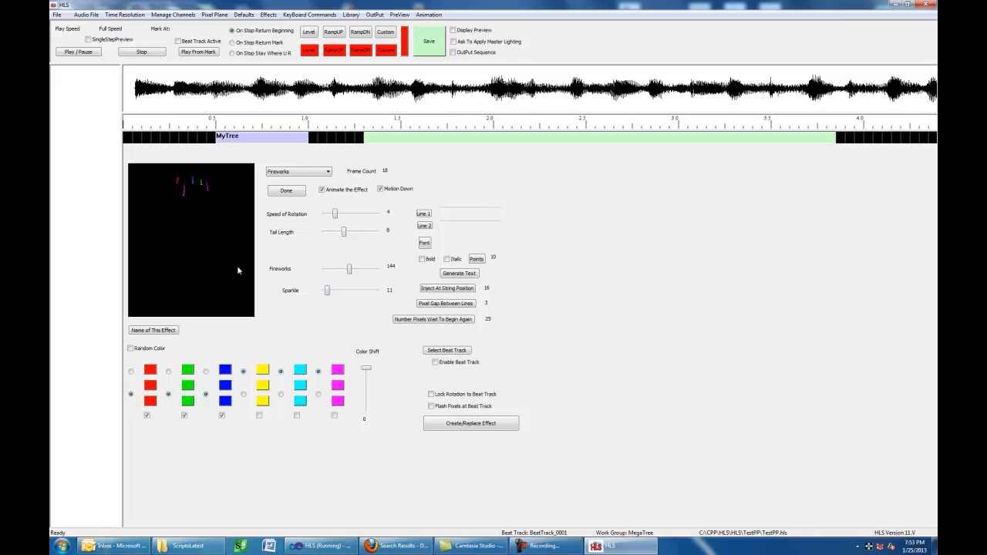
# Step: Set the fireworks' speed of rotation to 2 and sparkle to 46, and stop the animation
pyautogui.moveTo(334, 216); pyautogui.dragTo(329, 216)
pyautogui.moveTo(327, 294); pyautogui.dragTo(337, 294)
pyautogui.click(322, 190)
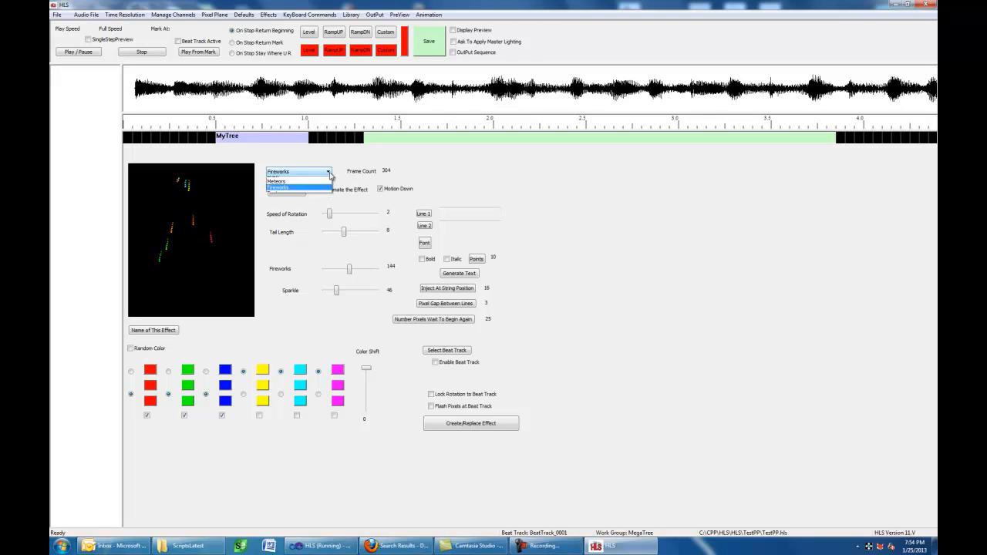
# Step: Change the effect to Text and enter "Merry" as line 1 and "Christmas" as line 2
pyautogui.click(329, 173)
pyautogui.click(279, 219)
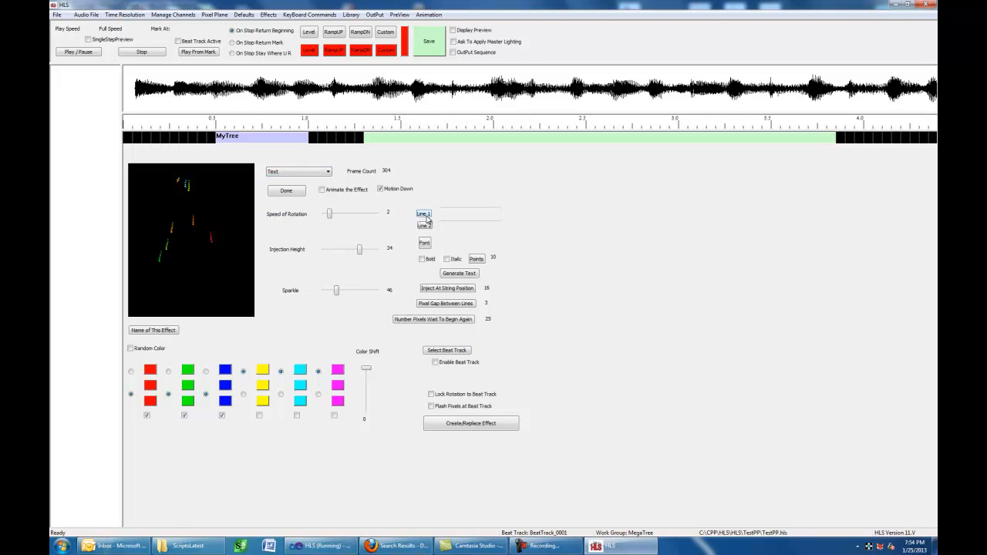
pyautogui.click(424, 214)
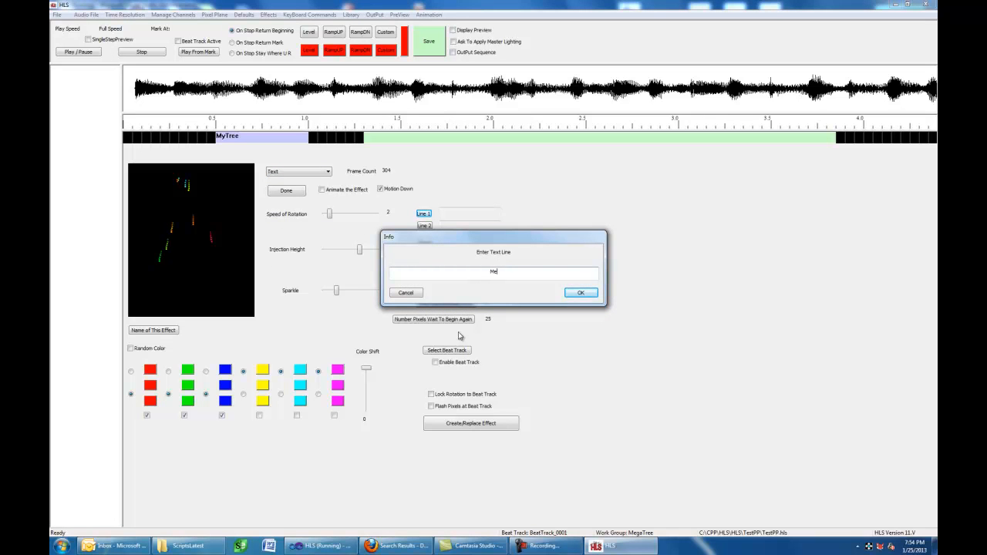
pyautogui.click(580, 292)
pyautogui.click(426, 225)
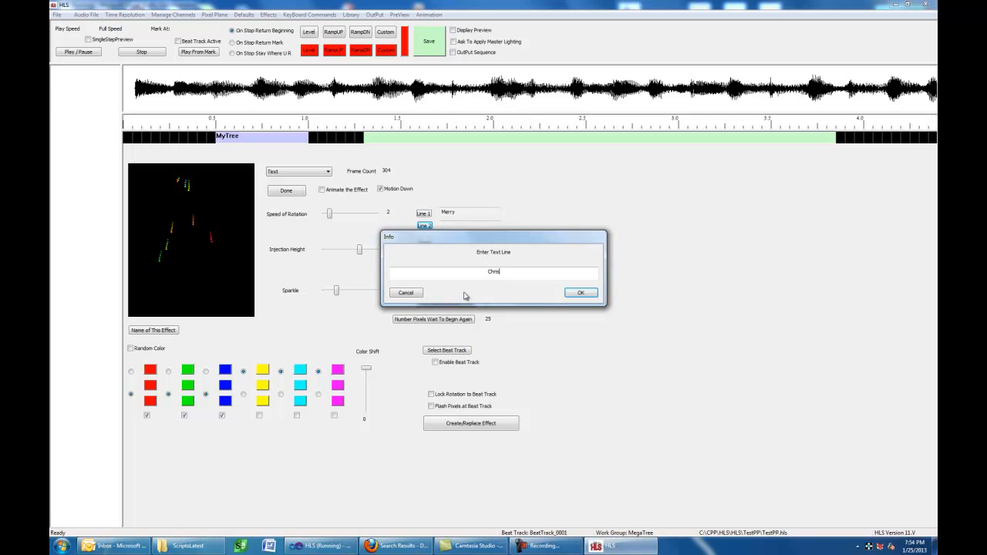
pyautogui.write('Christmas')
pyautogui.click(581, 292)
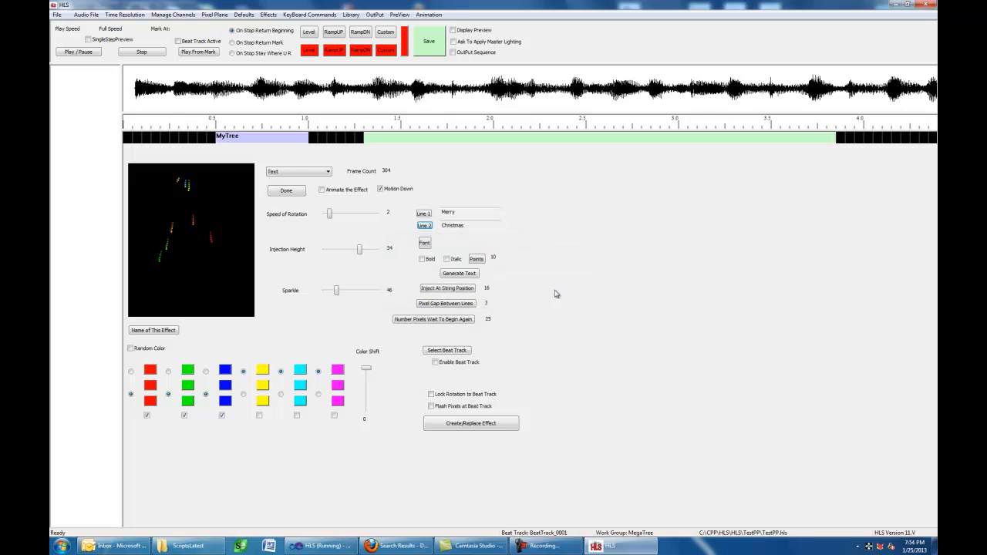
# Step: Set the text font to Arial, Regular, 14 points
pyautogui.click(425, 243)
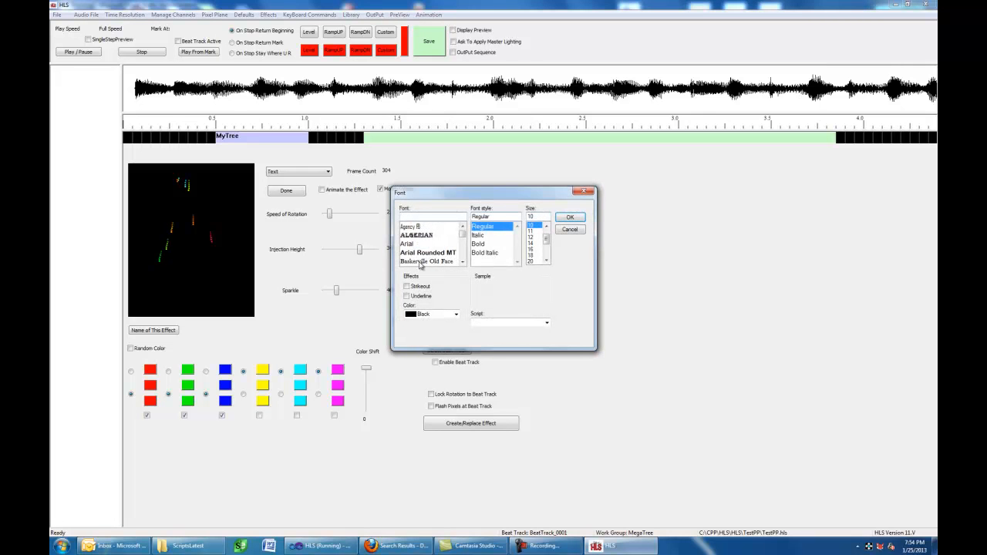
pyautogui.click(413, 245)
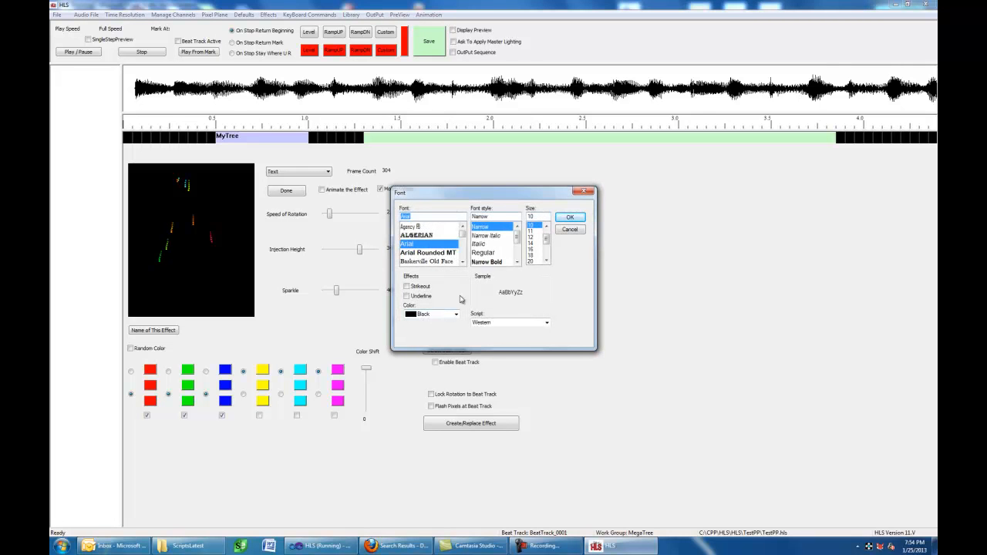
pyautogui.click(485, 253)
pyautogui.click(531, 244)
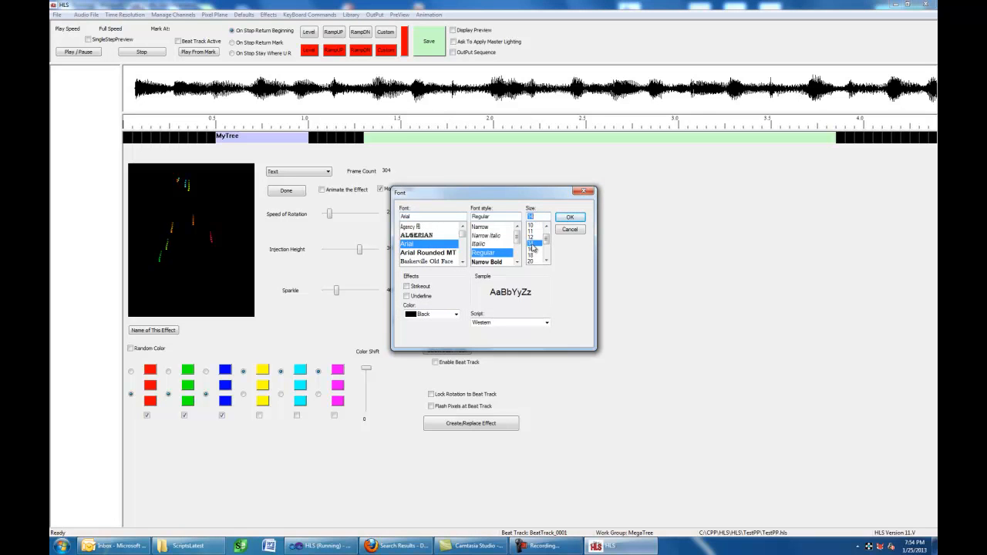
pyautogui.click(570, 219)
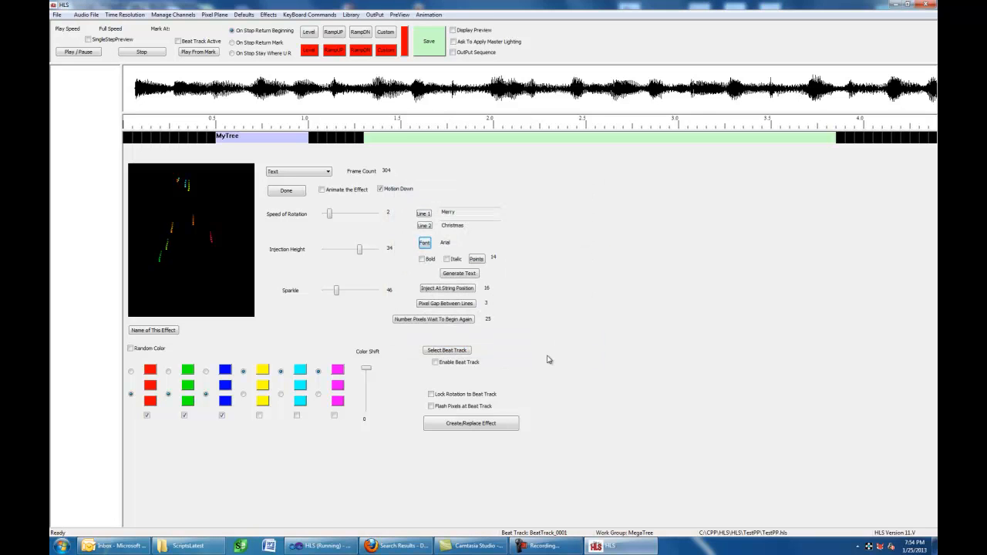
# Step: Set the text to inject at string position 23, with injection height 8 and sparkle 0
pyautogui.click(462, 292)
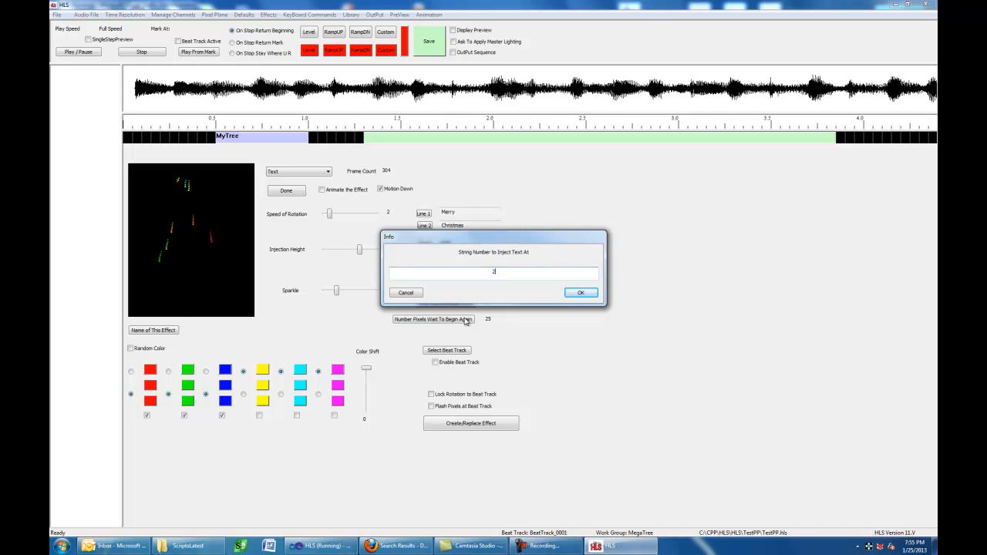
pyautogui.click(580, 294)
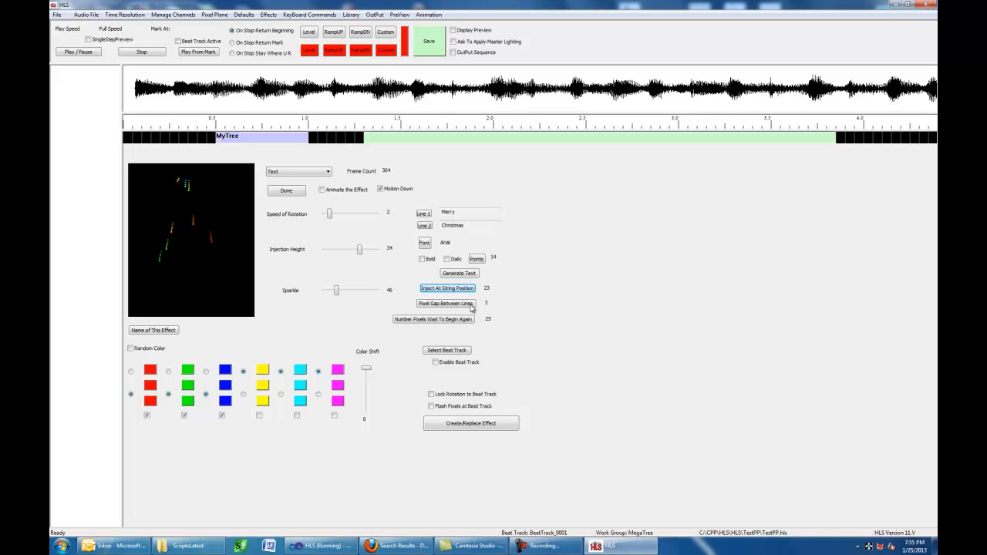
pyautogui.moveTo(360, 254); pyautogui.dragTo(333, 252)
pyautogui.moveTo(337, 294); pyautogui.dragTo(324, 293)
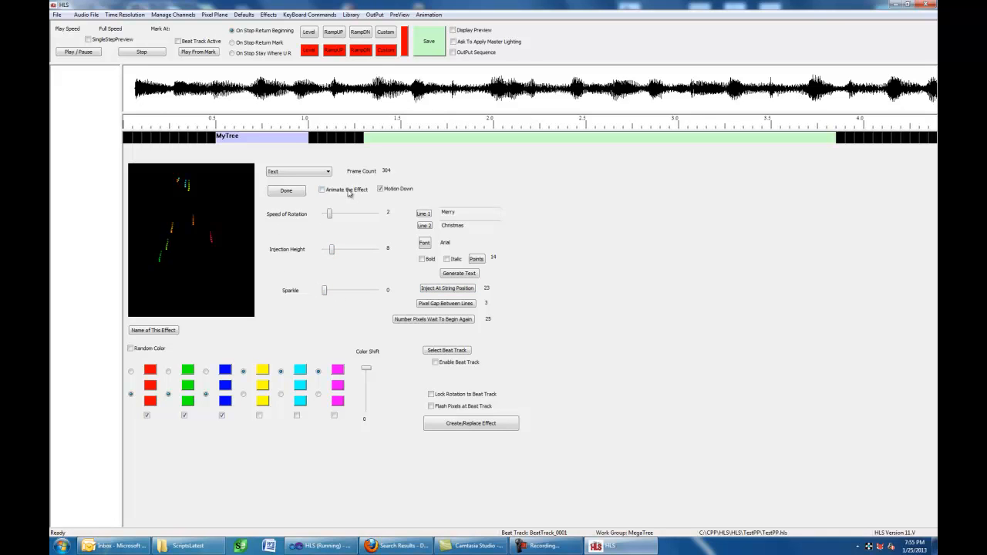
# Step: Generate the text, animate it, and set its injection height to 9 after trying other heights
pyautogui.click(322, 190)
pyautogui.moveTo(331, 256); pyautogui.dragTo(336, 254)
pyautogui.moveTo(336, 254); pyautogui.dragTo(325, 252)
pyautogui.click(474, 275)
pyautogui.click(322, 191)
pyautogui.moveTo(325, 253); pyautogui.dragTo(332, 250)
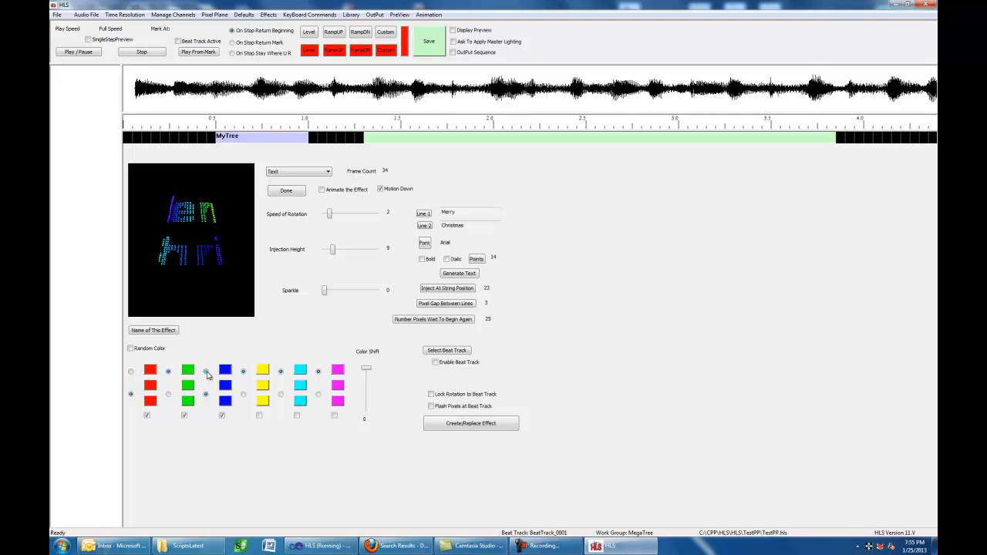
# Step: Switch the red, green and blue colours to their single-colour option and replay the text animation
pyautogui.click(322, 189)
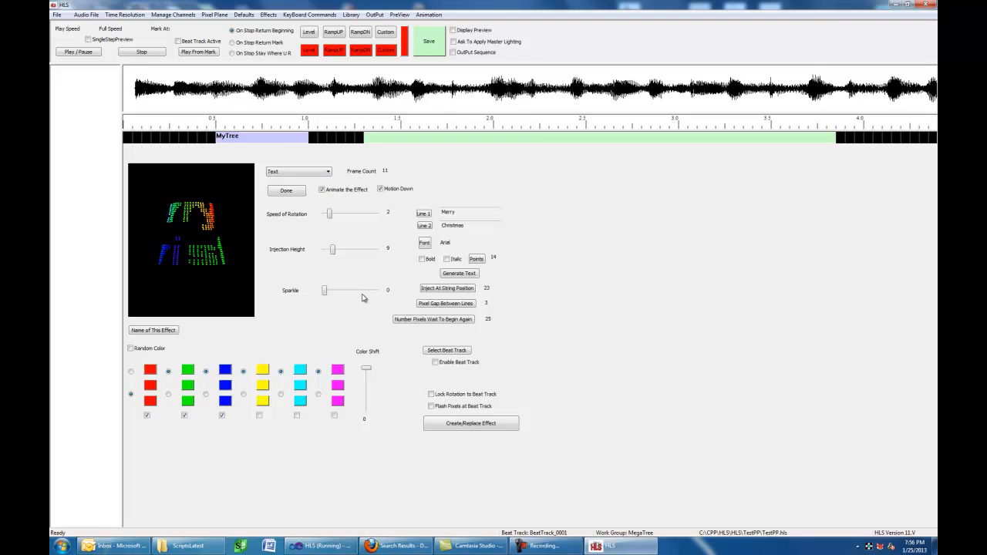
pyautogui.click(322, 190)
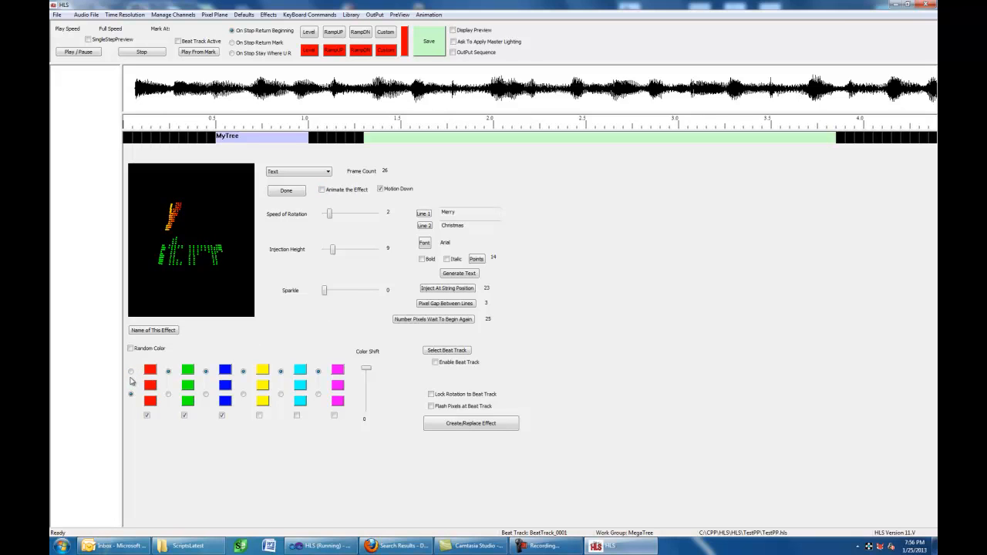
pyautogui.click(322, 190)
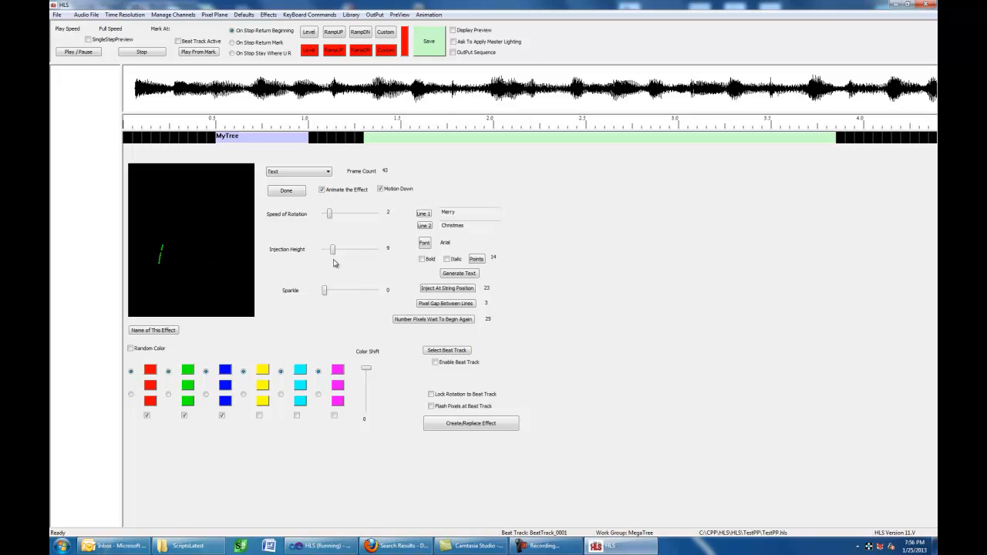
# Step: Set the text's injection height to 16, then try a sparkle of 16 and reset sparkle to 0
pyautogui.moveTo(334, 257); pyautogui.dragTo(346, 259)
pyautogui.moveTo(347, 254); pyautogui.dragTo(340, 257)
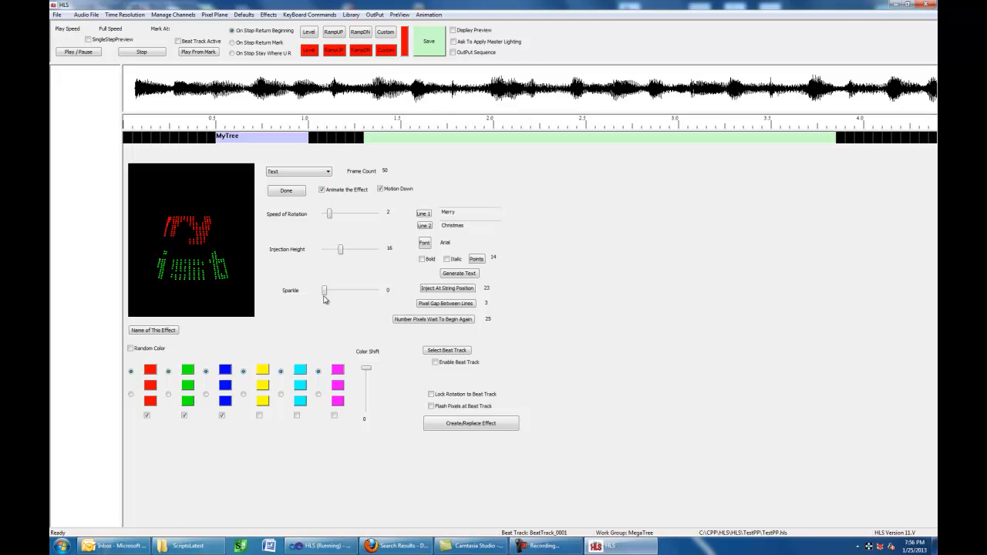
pyautogui.moveTo(324, 297); pyautogui.dragTo(328, 298)
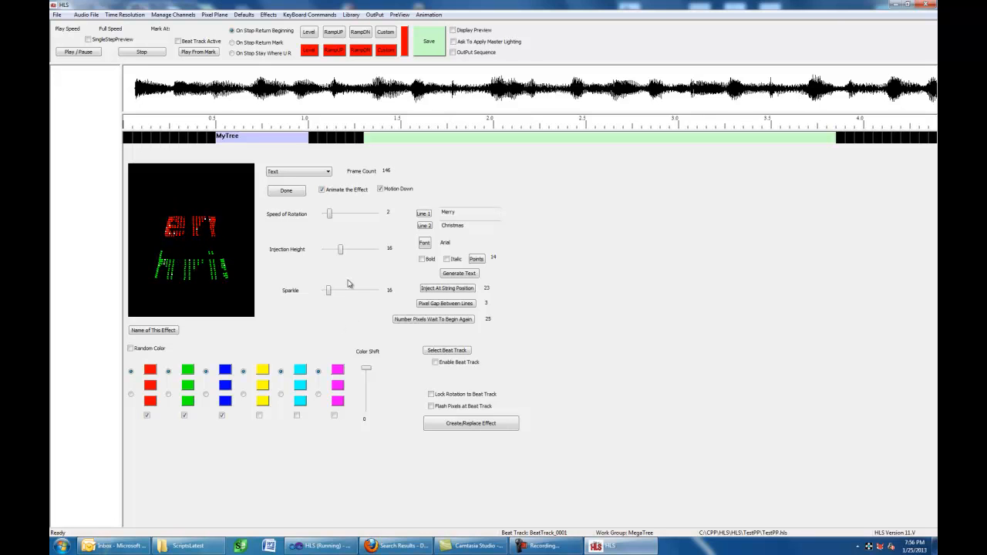
pyautogui.moveTo(329, 292); pyautogui.dragTo(324, 292)
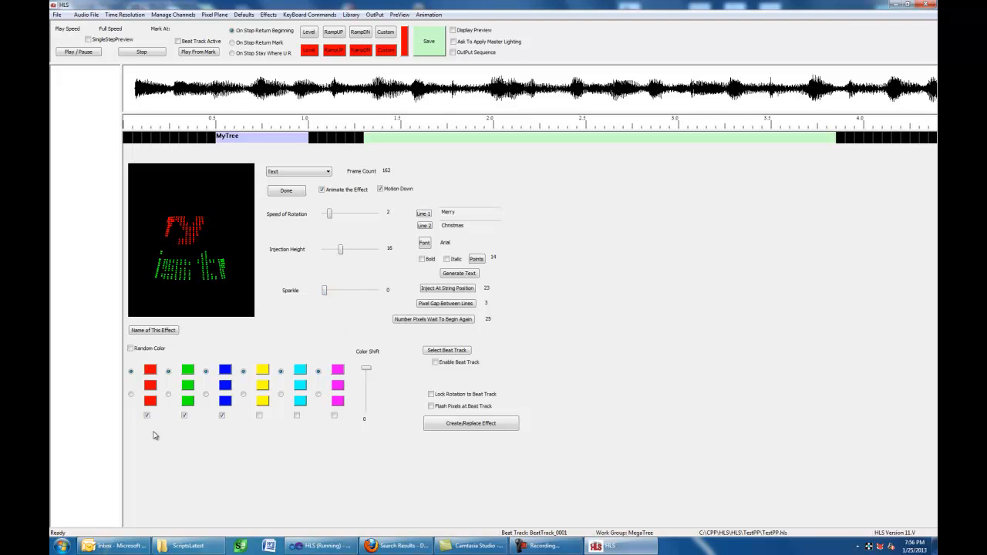
# Step: Switch the red and green colours back to their blended option, animate the text, and set its sparkle to 12
pyautogui.click(322, 190)
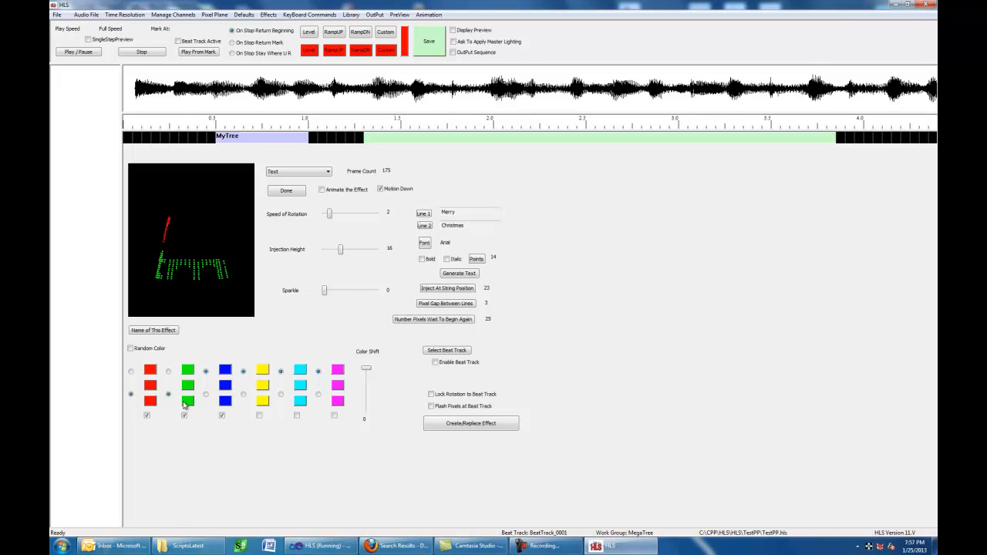
pyautogui.click(322, 191)
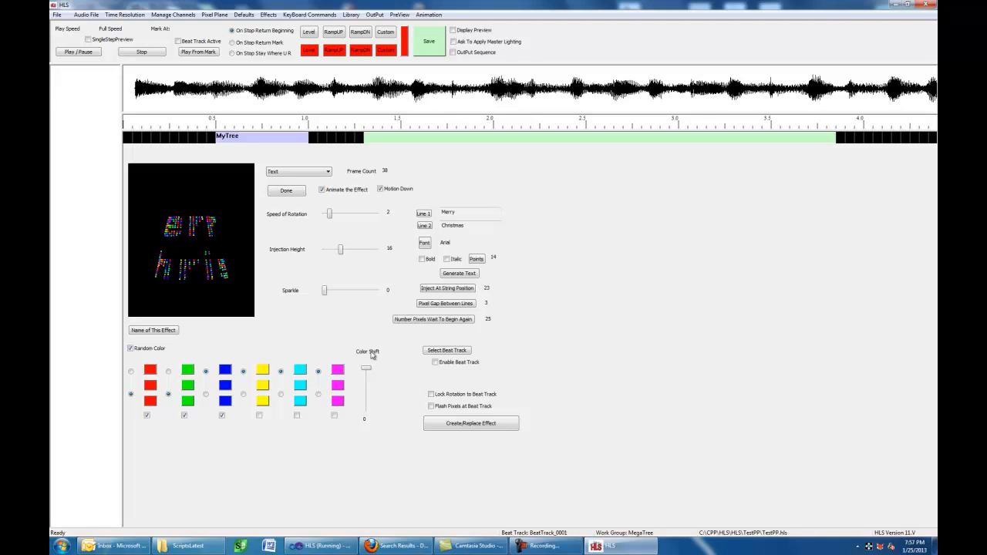
pyautogui.moveTo(325, 297); pyautogui.dragTo(330, 297)
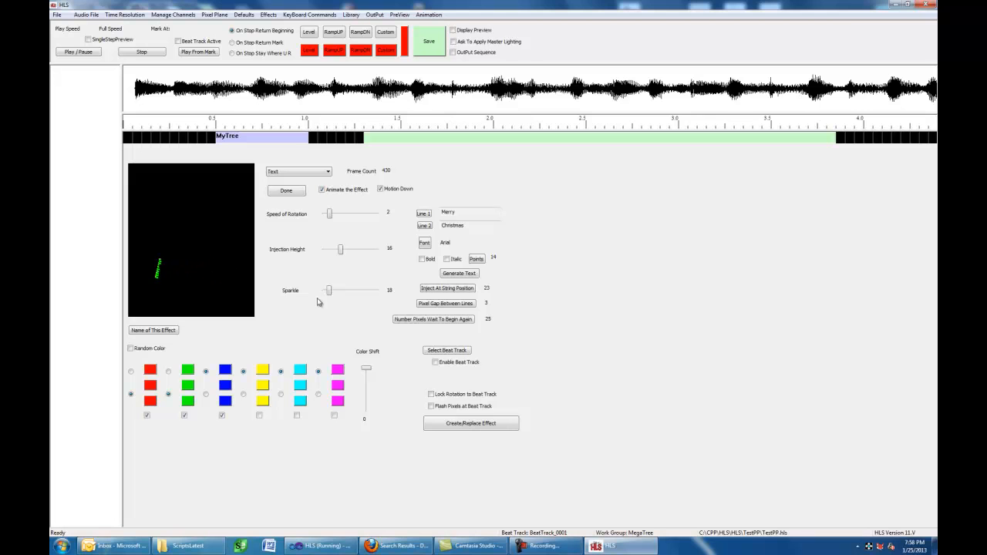
pyautogui.moveTo(328, 290)
pyautogui.mouseDown()
pyautogui.moveTo(317, 291)
pyautogui.moveTo(328, 292)
pyautogui.mouseUp()
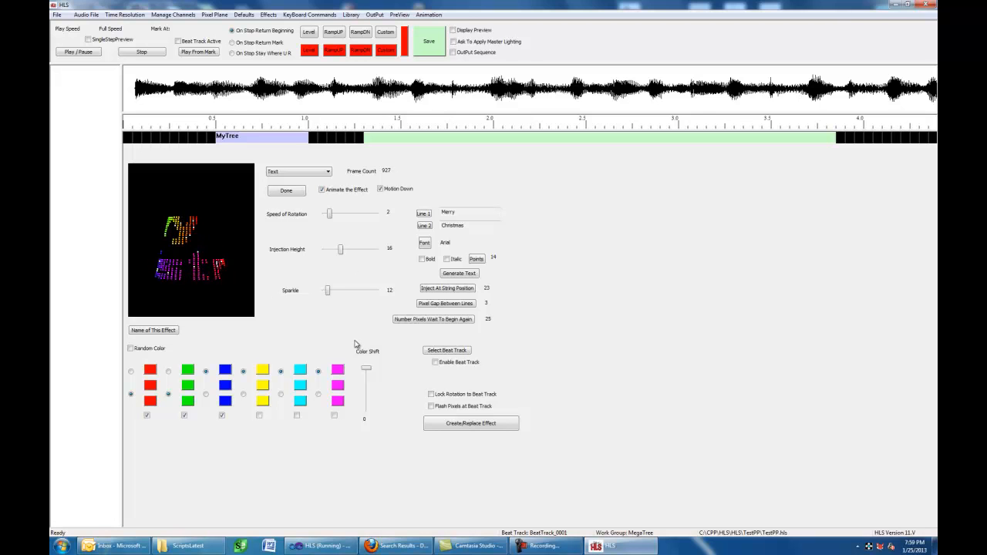
# Step: Assign BeatTrack_0001 as the effect's beat track and enable it
pyautogui.click(457, 354)
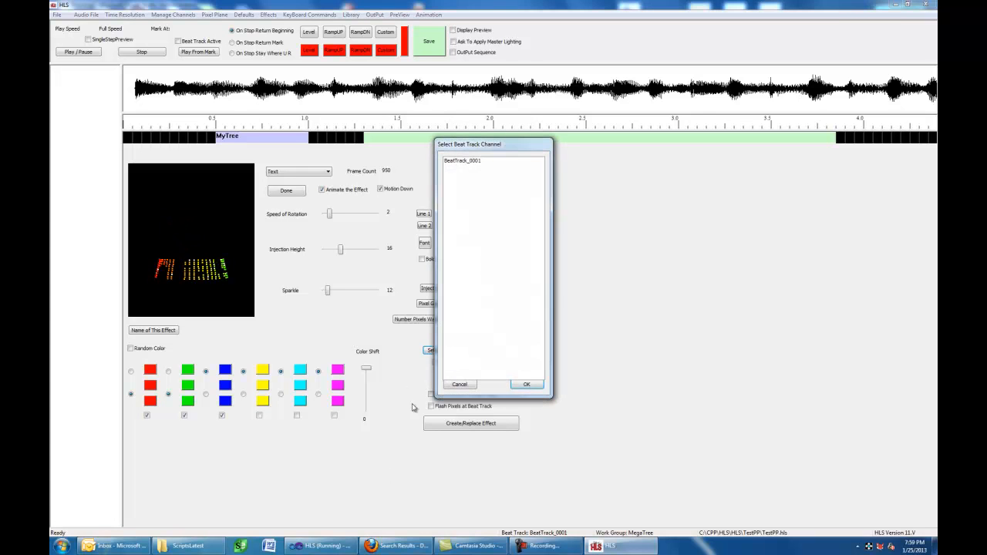
pyautogui.click(463, 162)
pyautogui.click(526, 385)
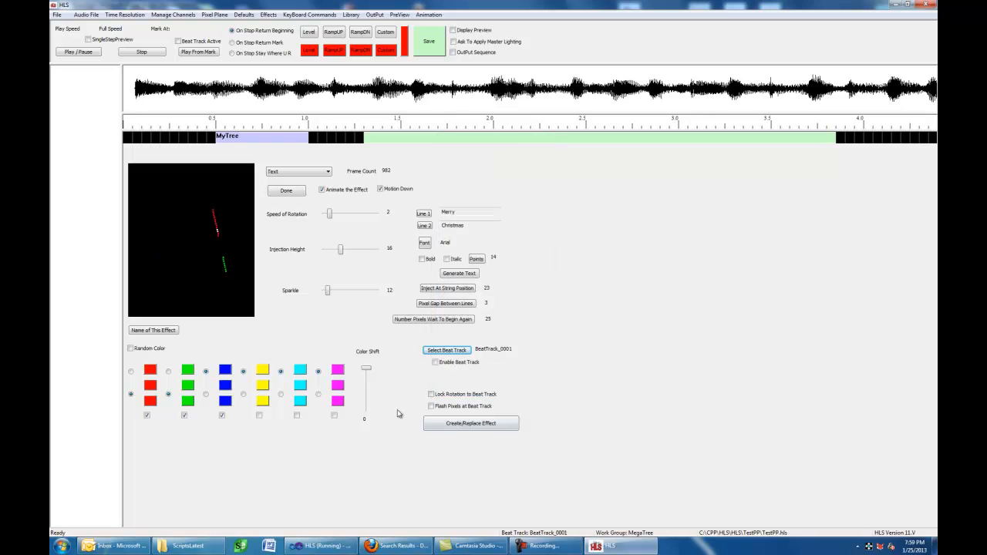
pyautogui.click(435, 361)
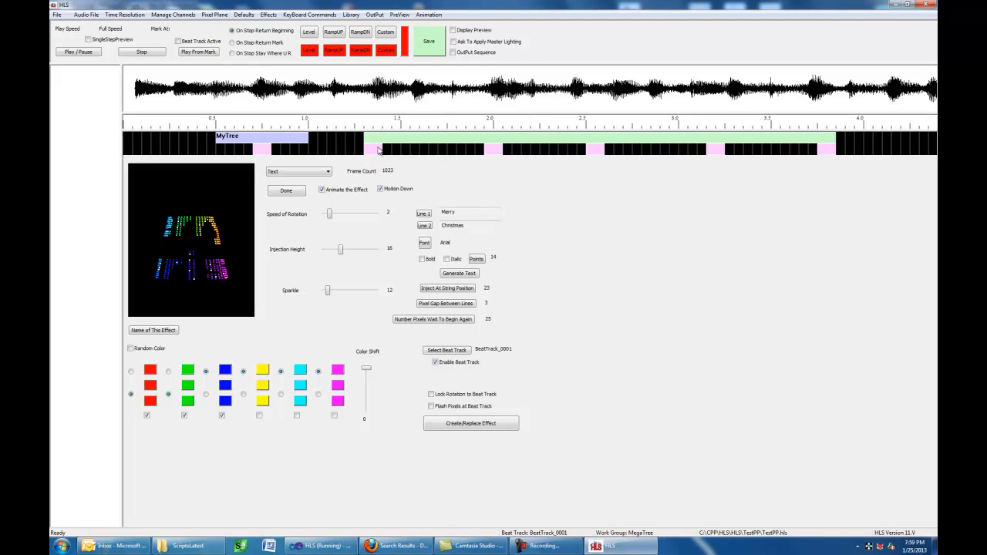
# Step: Shorten the selected time range after MyTree to finish with the beat mark at about 3.25 seconds
pyautogui.moveTo(367, 143)
pyautogui.mouseDown()
pyautogui.moveTo(347, 143)
pyautogui.moveTo(387, 142)
pyautogui.moveTo(340, 143)
pyautogui.moveTo(370, 148)
pyautogui.mouseUp()
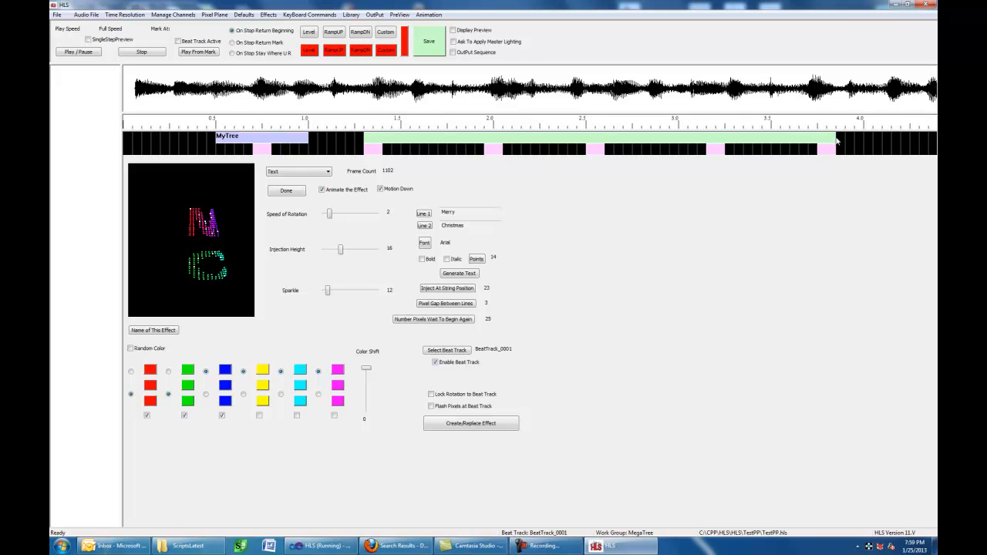
pyautogui.moveTo(835, 139); pyautogui.dragTo(725, 146)
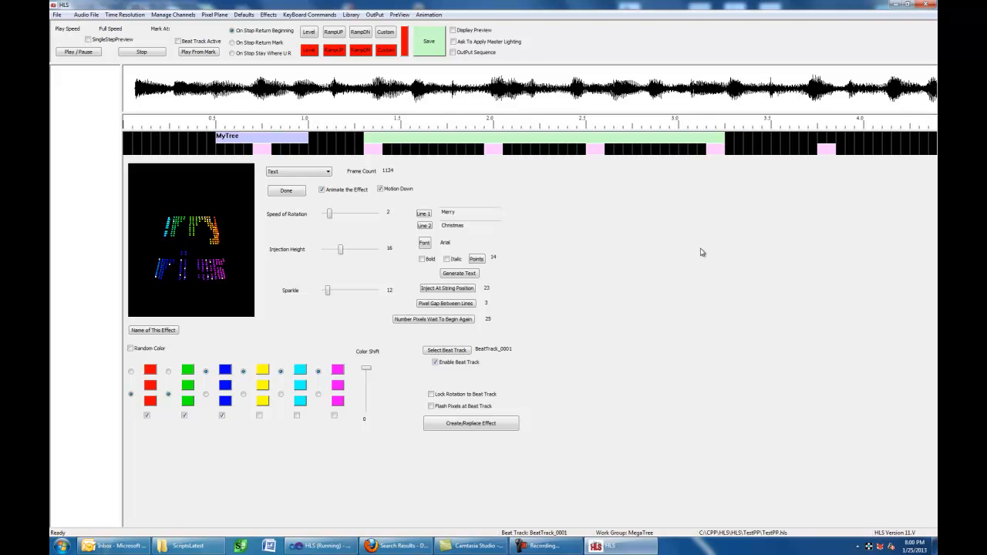